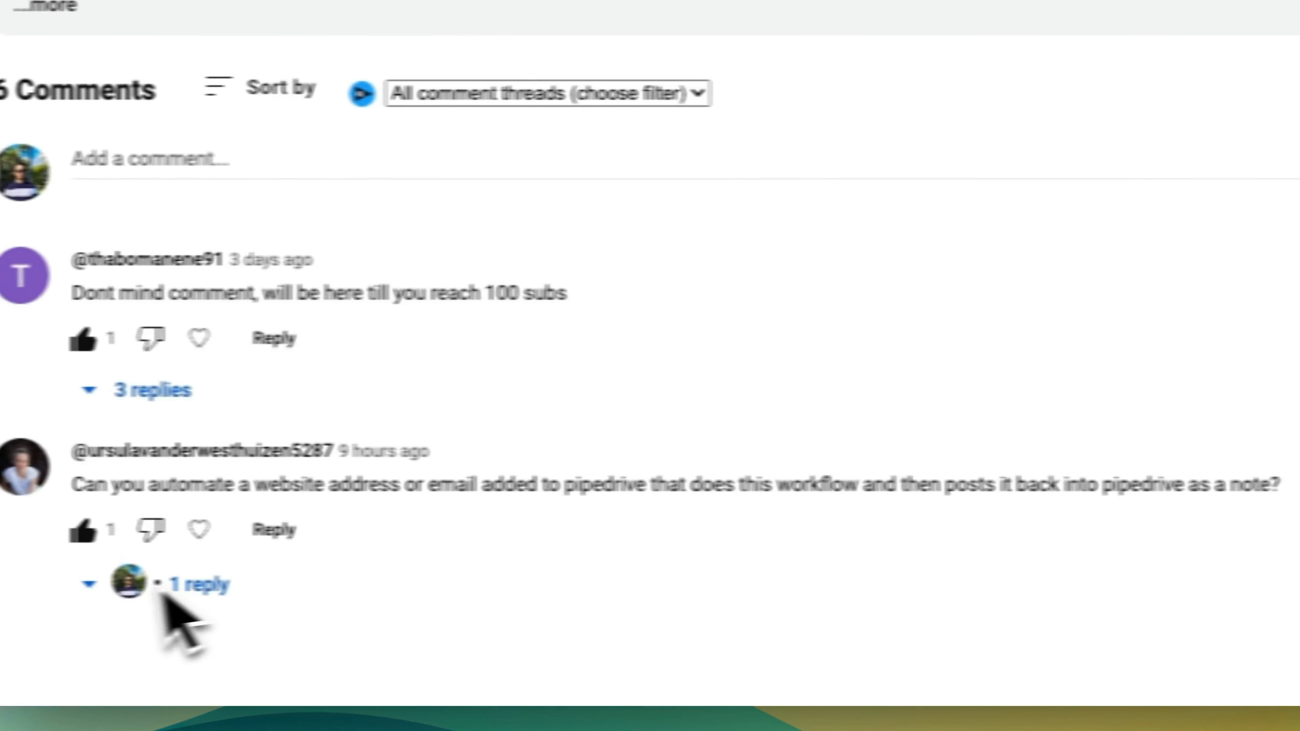
- Expand and read the reply to the comment asking about an automation that posts research back into Pipedrive as a note
left_click(95, 584)
scroll(310, 619, "down", 2)
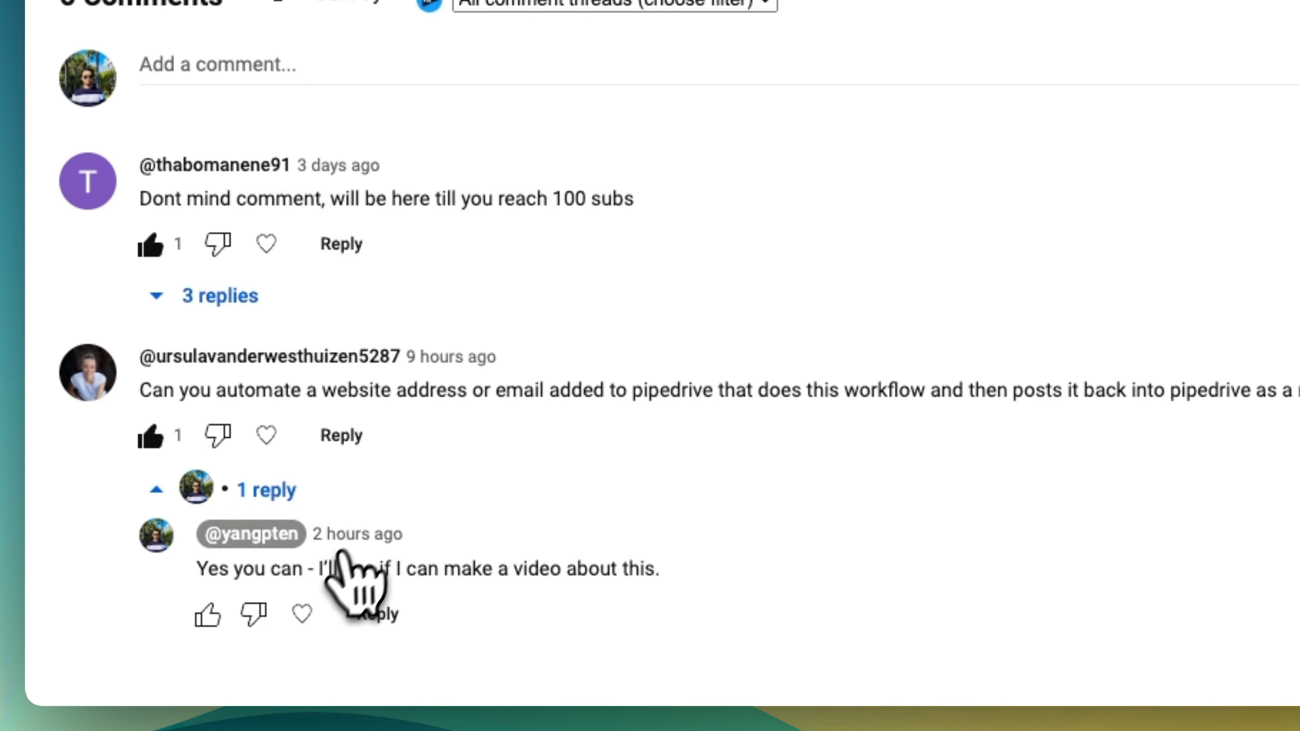
scroll(624, 537, "up", 5)
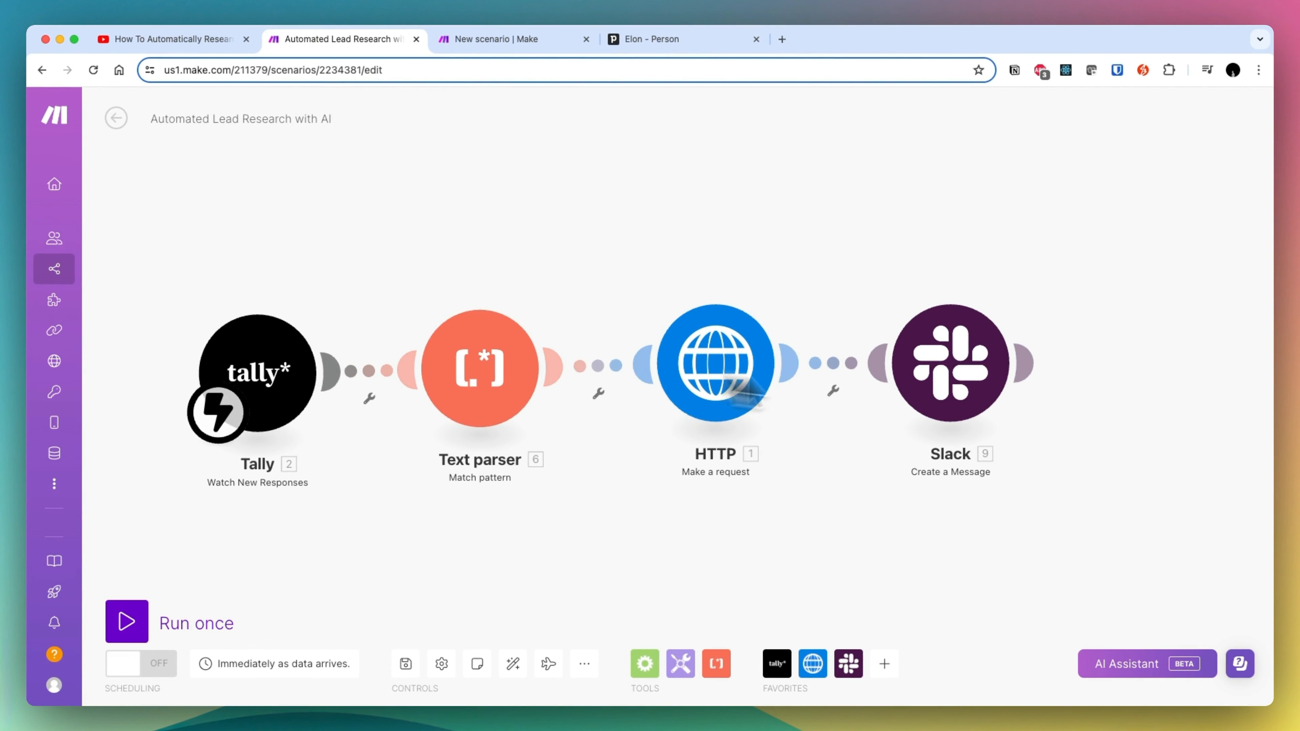
- Switch to the Pipedrive AI Automation scenario in Make and inspect the webhook settings of its New Person Event trigger
left_click(512, 39)
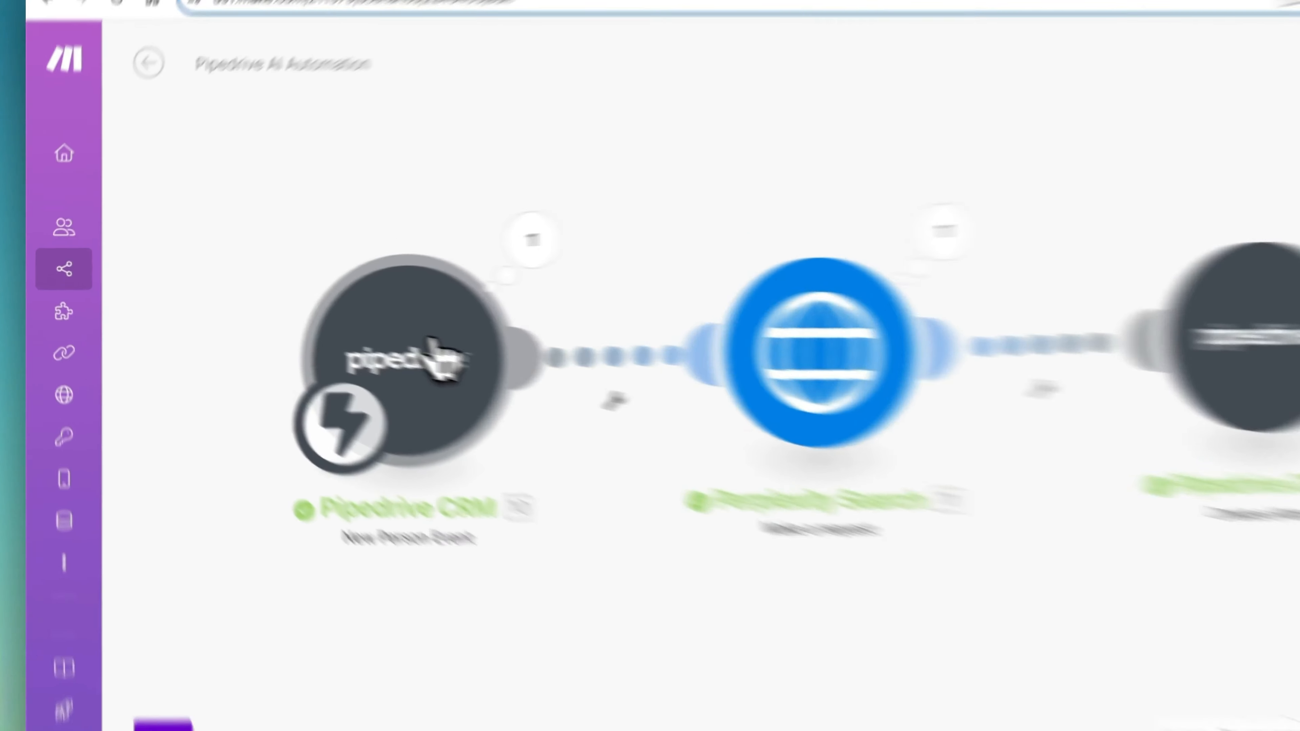
left_click(324, 322)
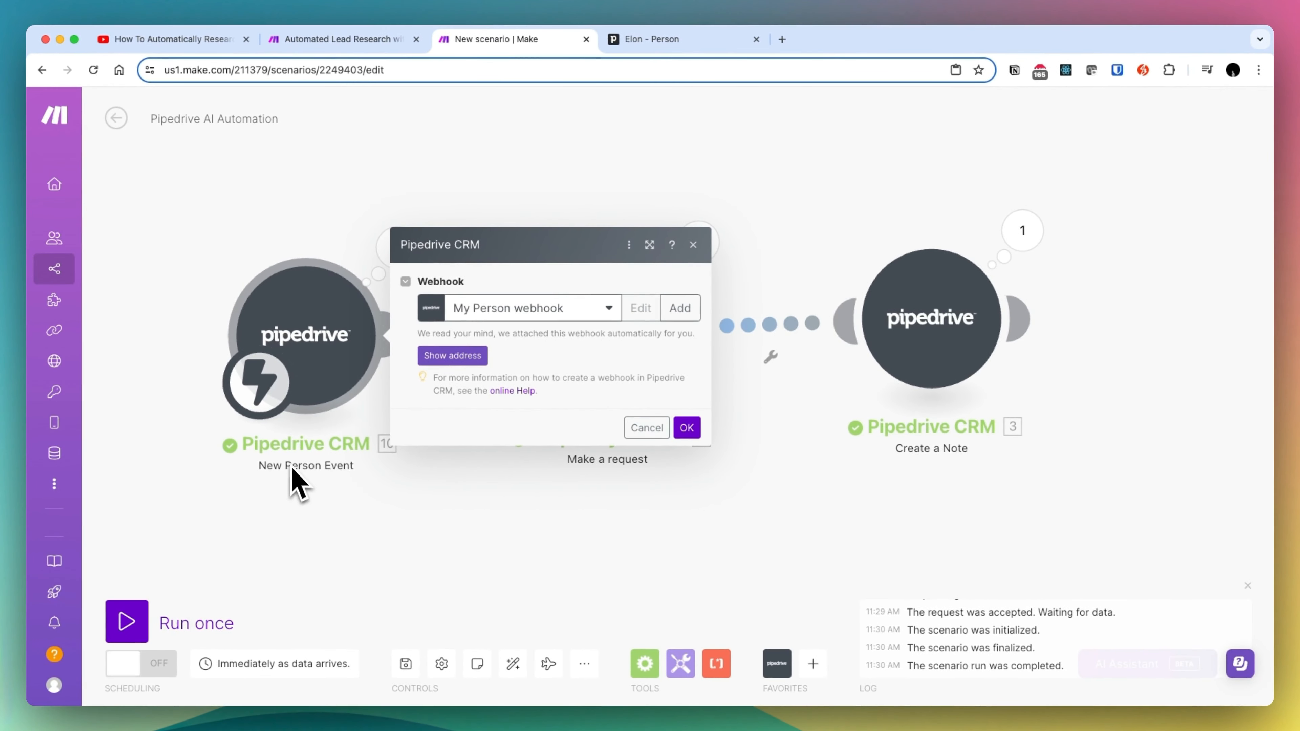
left_click(289, 515)
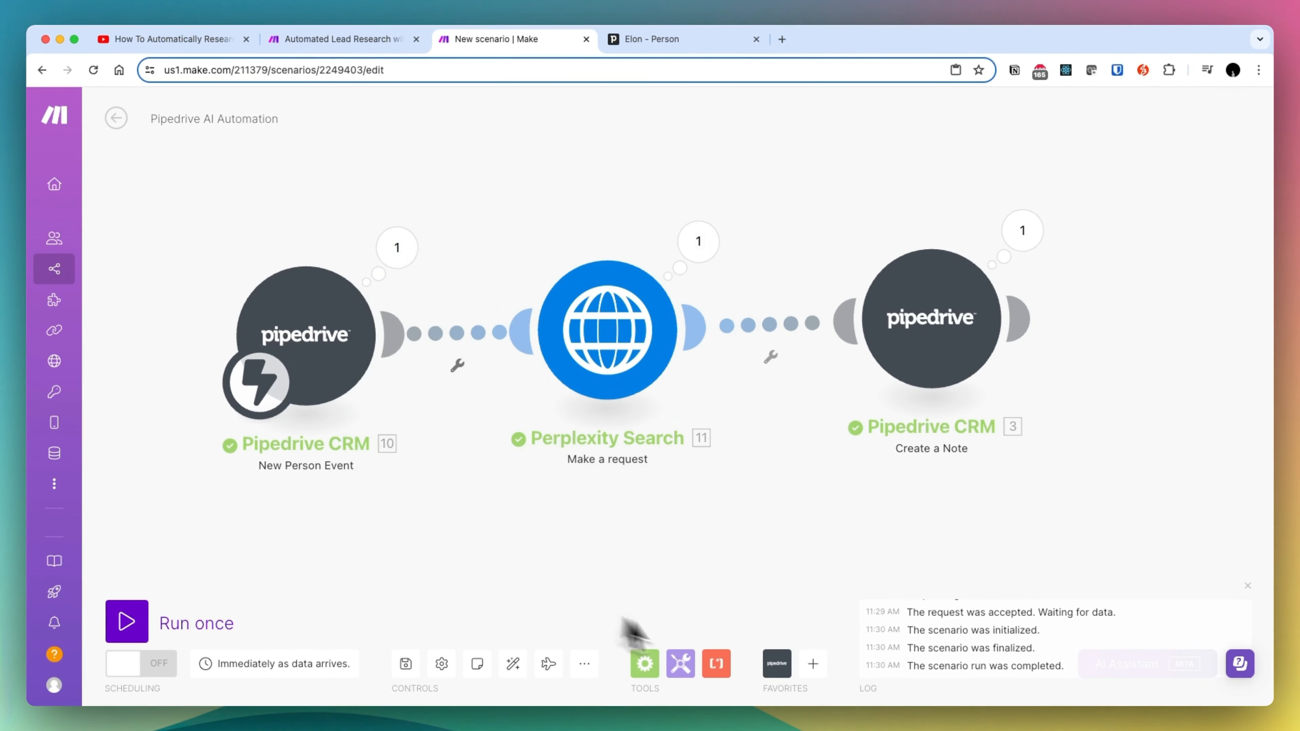
- Search the Pipedrive CRM modules for the new person and new organization event triggers without adding one
left_click(777, 664)
scroll(893, 584, "down", 3)
type("new pers")
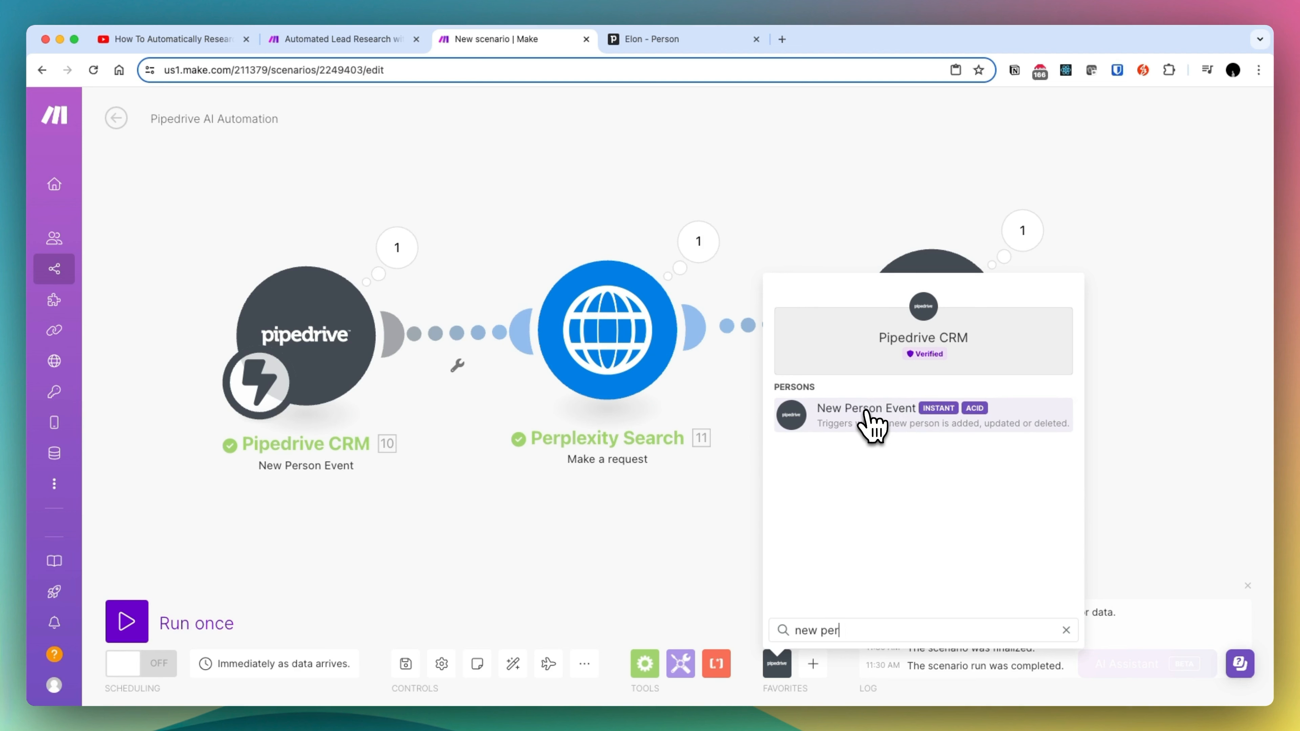
key("BackSpace")
key("BackSpace")
key("BackSpace")
type("organ")
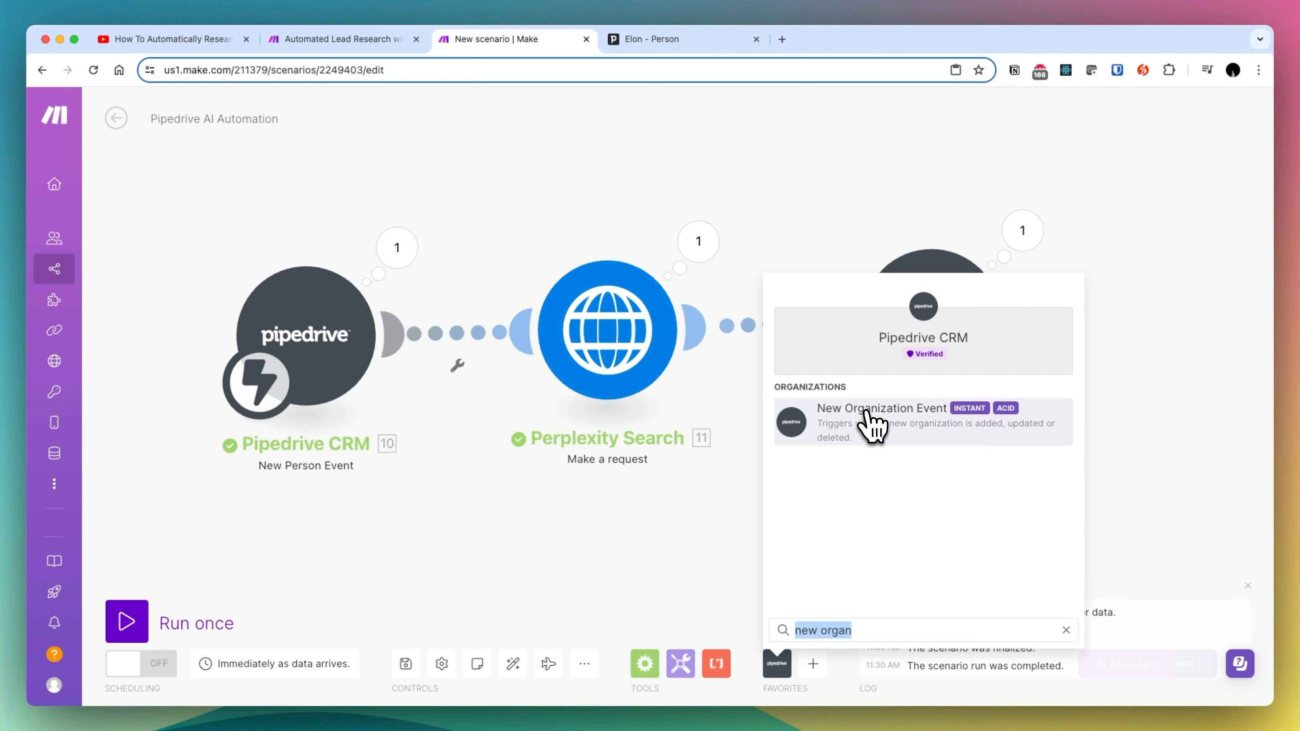
key("BackSpace")
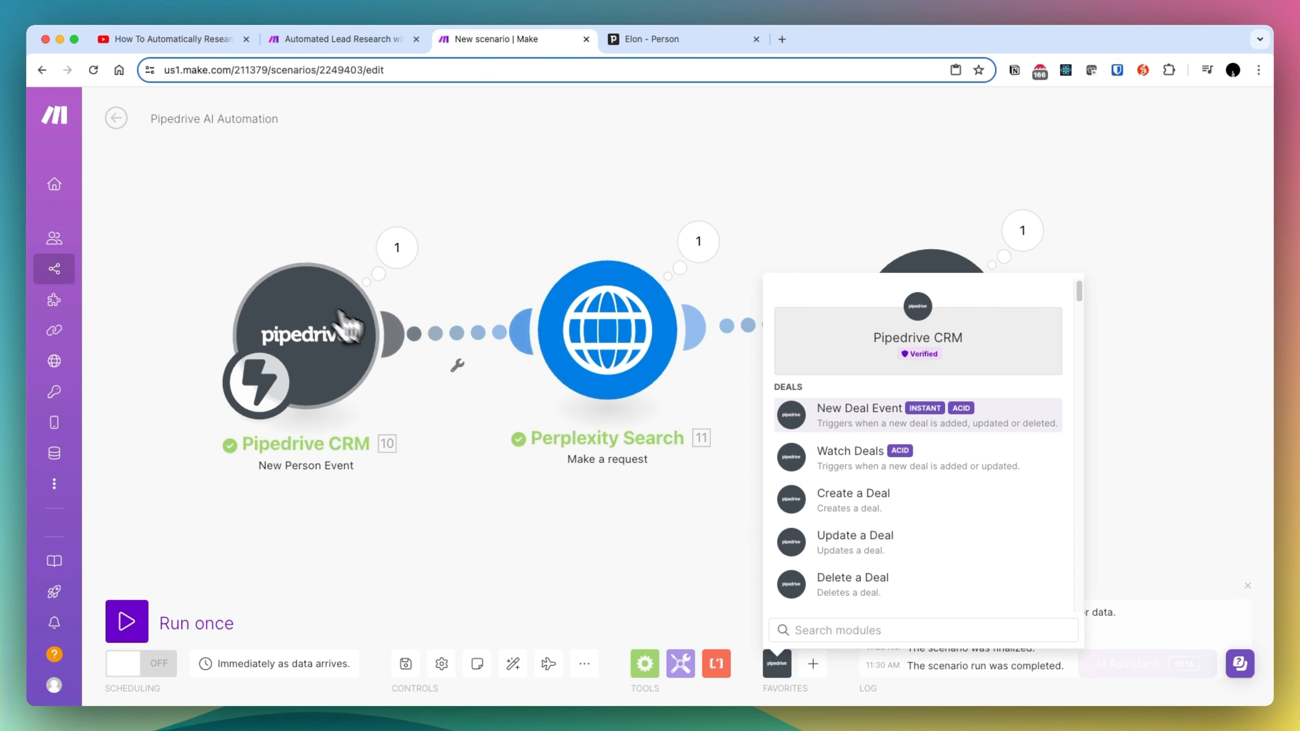
left_click(370, 218)
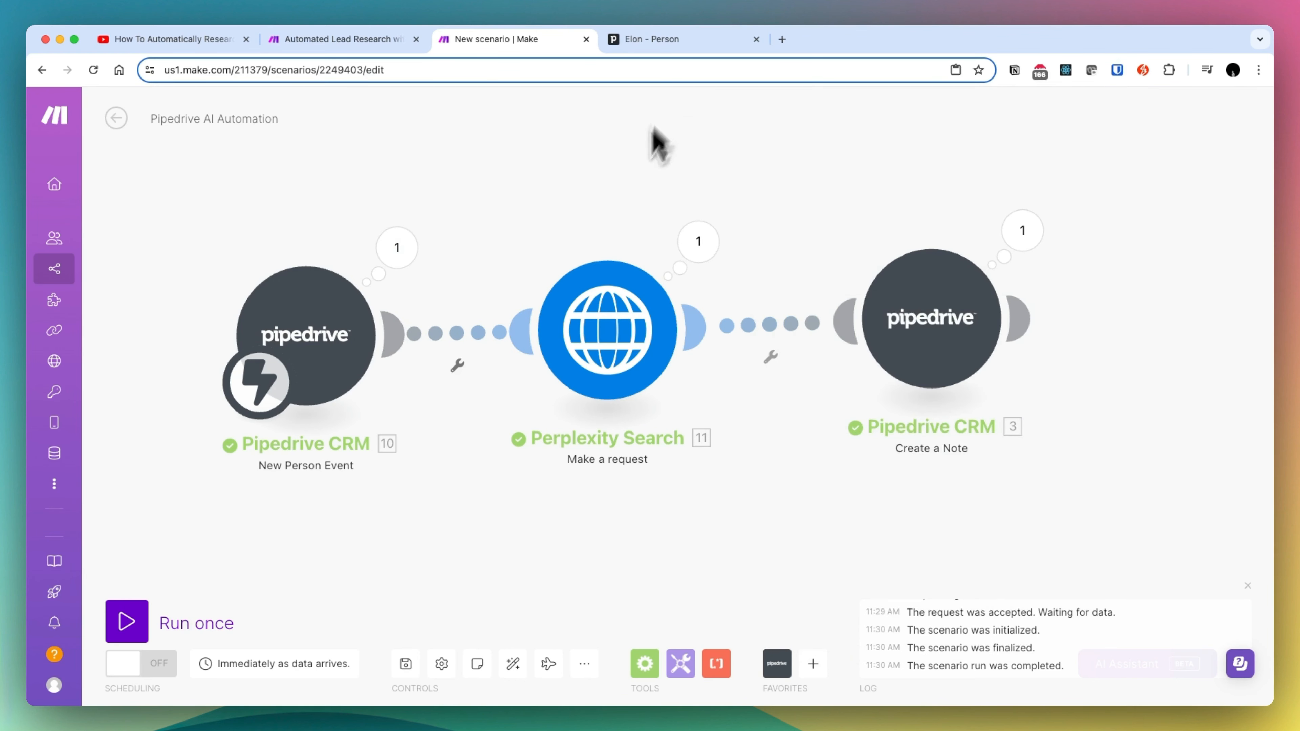
- View the Leads Inbox in Pipedrive and return to the Pipedrive AI Automation scenario in Make
left_click(692, 41)
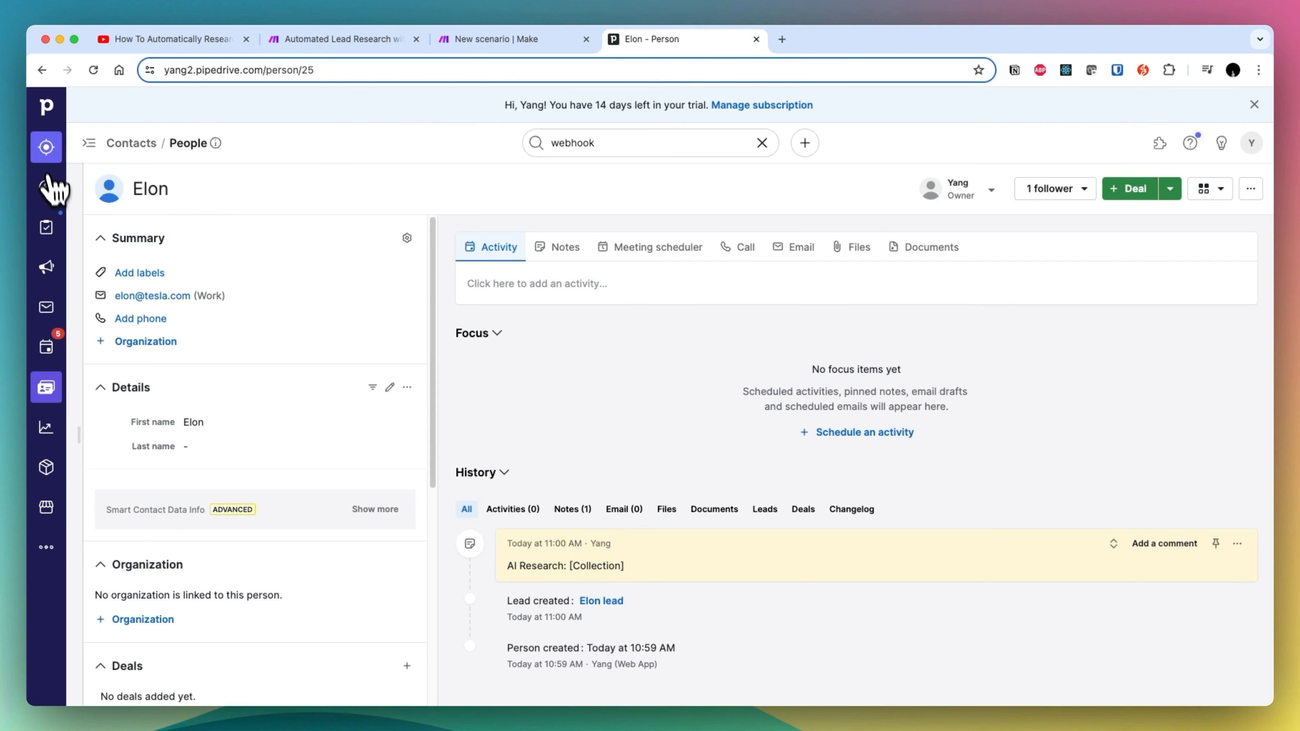
left_click(46, 150)
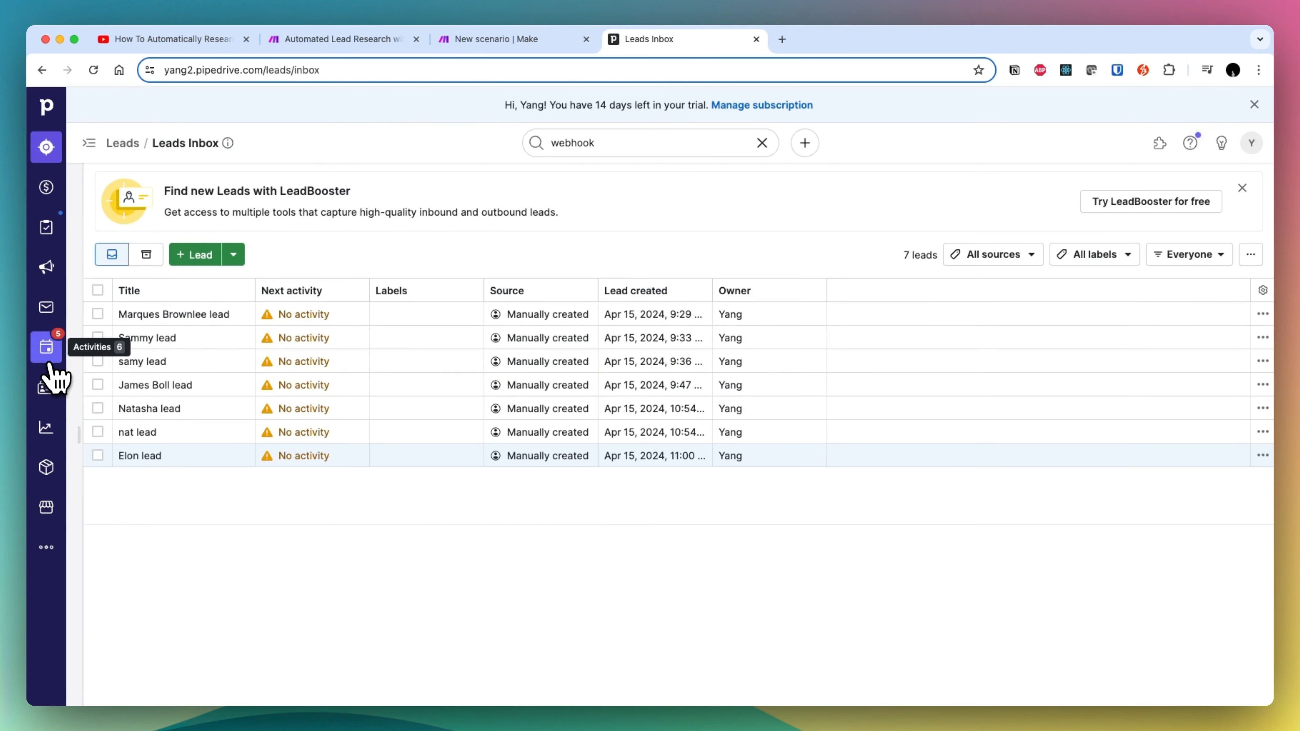
left_click(333, 46)
left_click(545, 41)
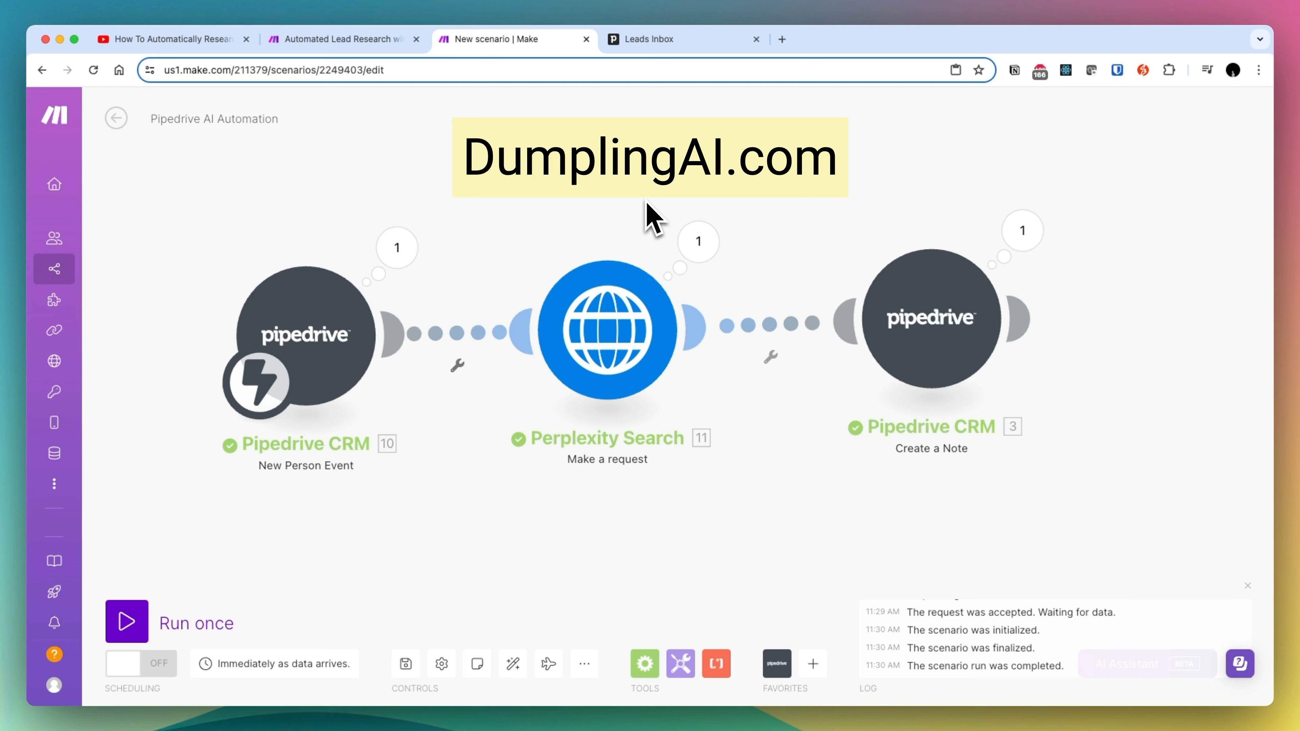
- Review the Perplexity Search module's request URL and prompt content, and the Create a Note module's content and person mappings
left_click(618, 314)
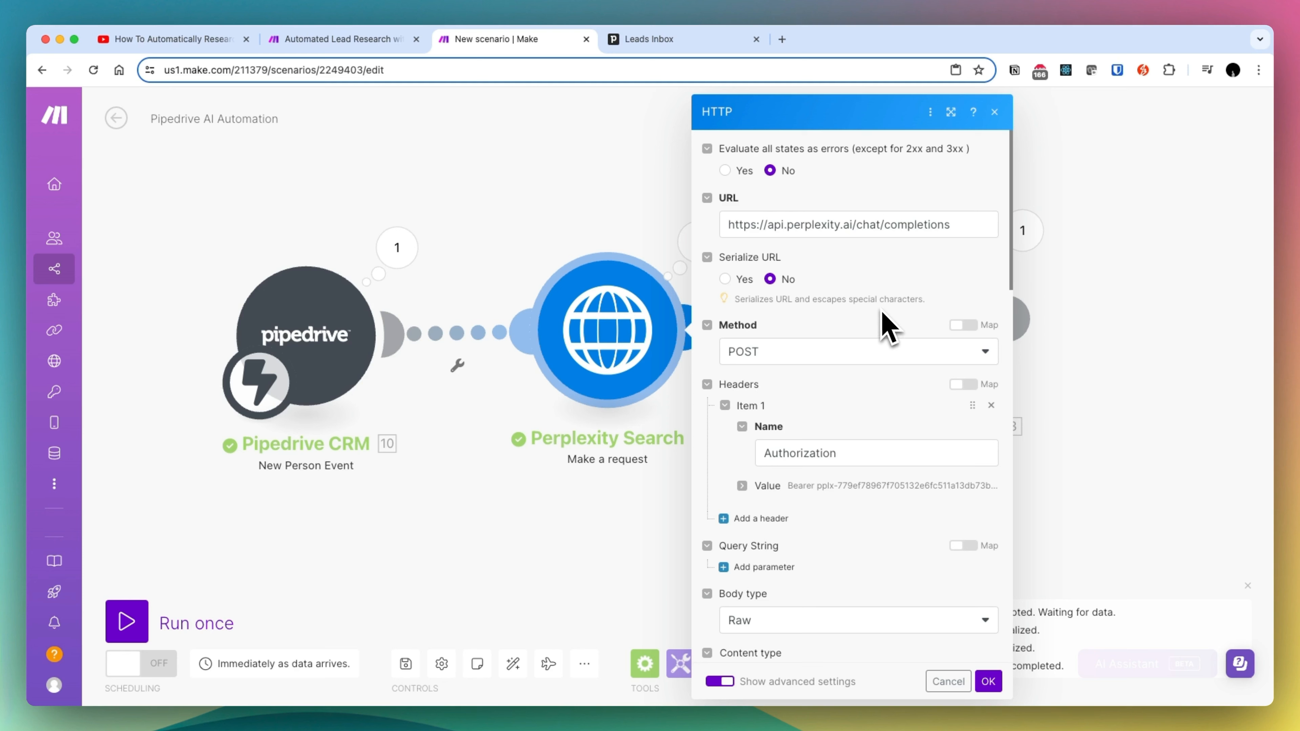
scroll(901, 353, "down", 8)
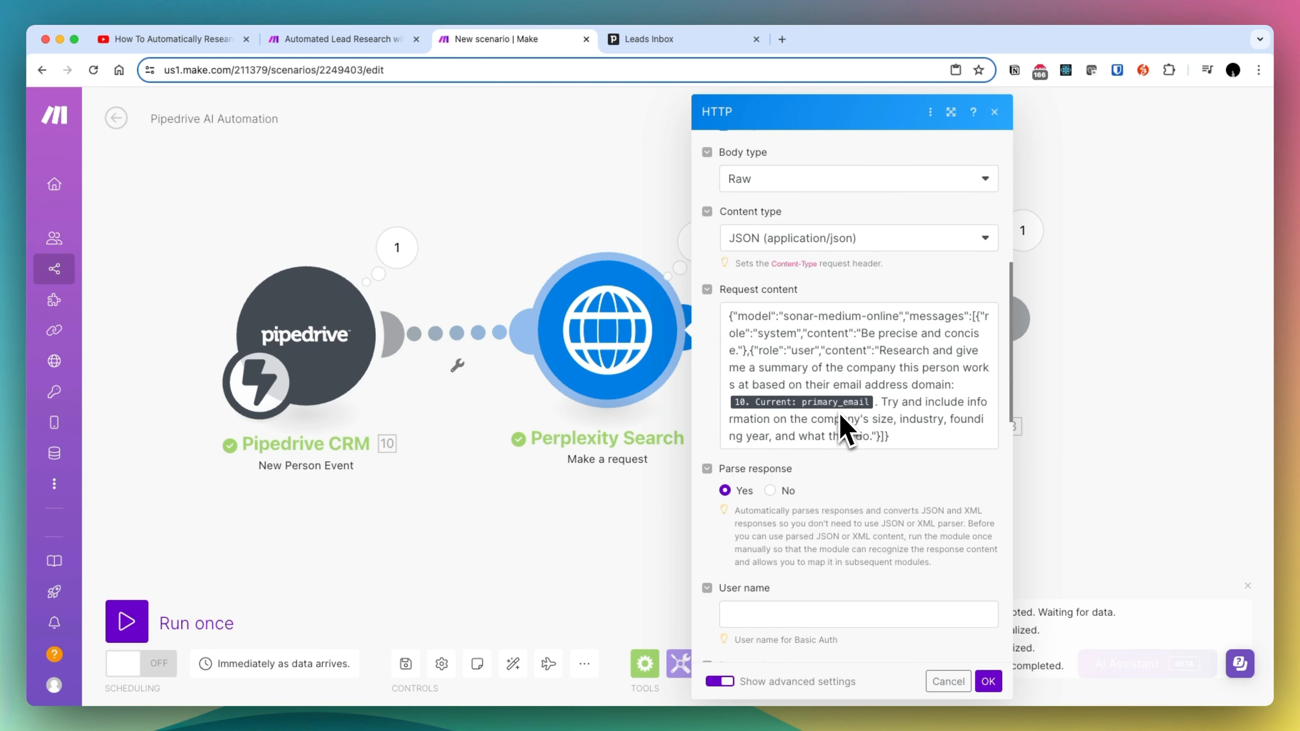
left_click_drag(877, 350, 936, 385)
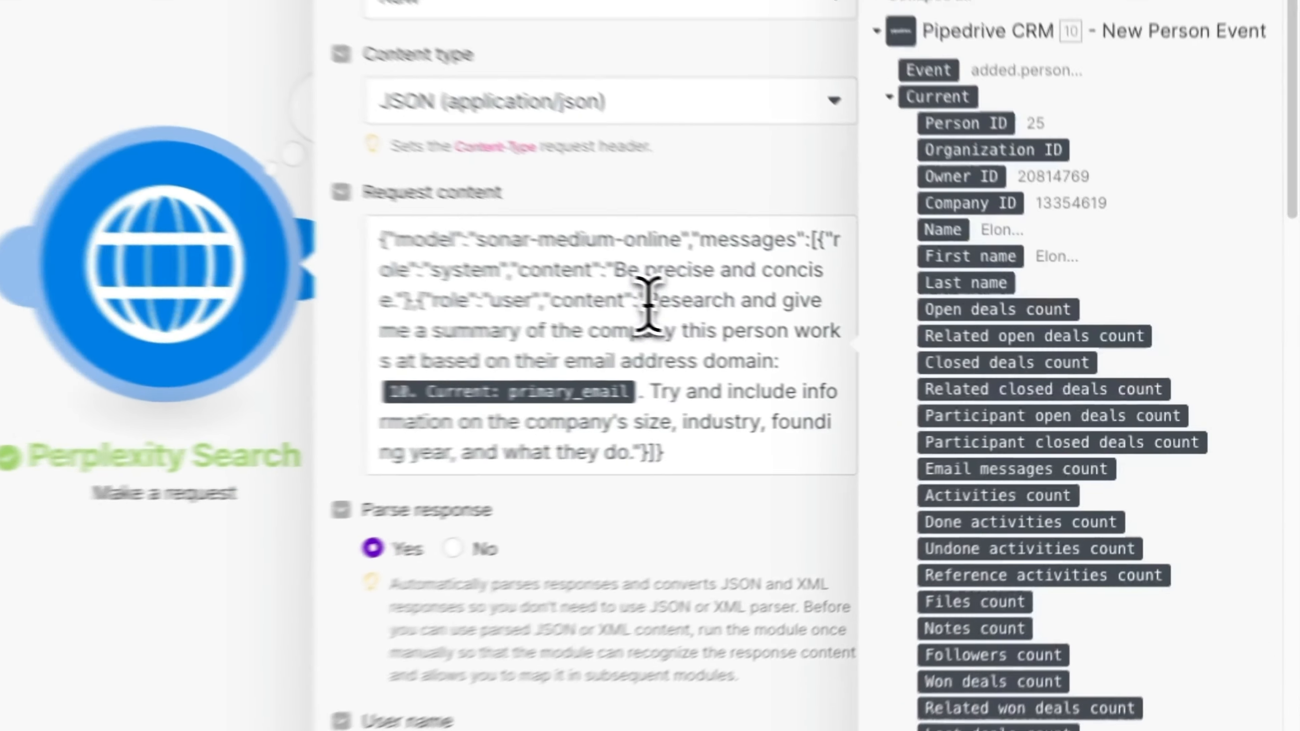
left_click_drag(691, 356, 647, 435)
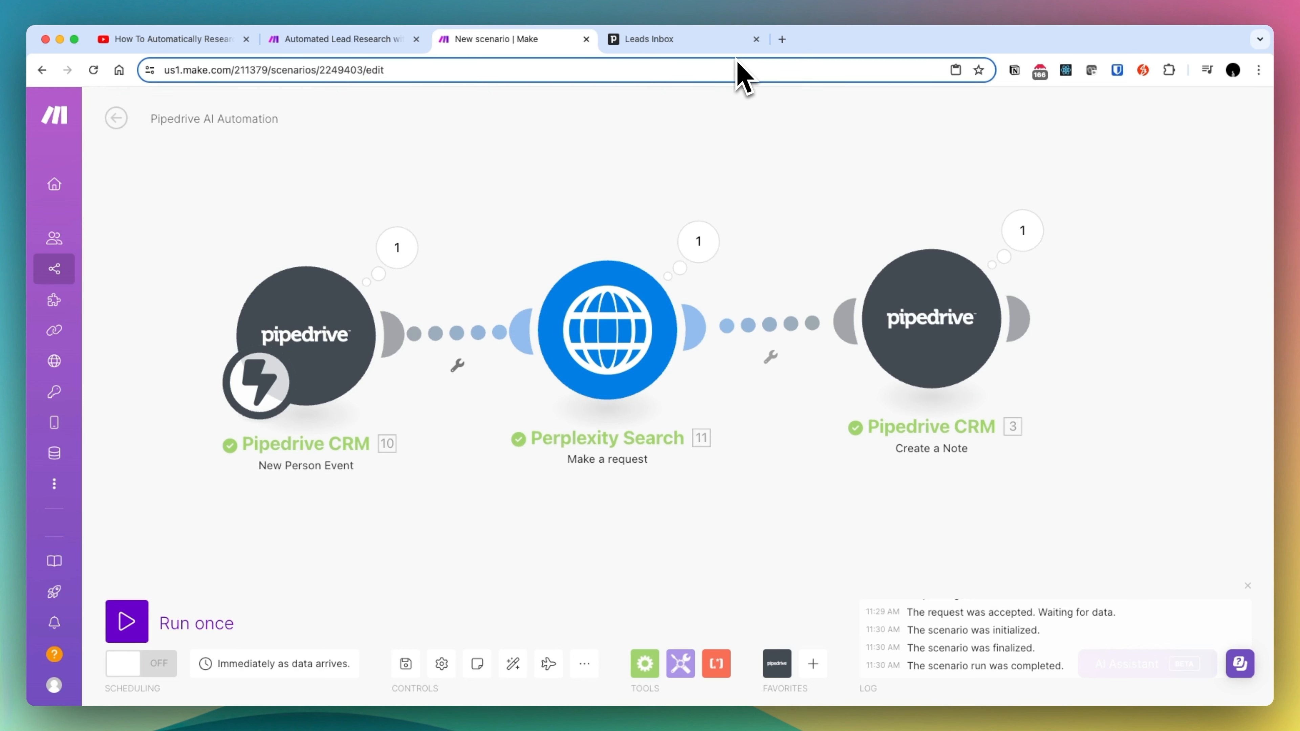
left_click(933, 324)
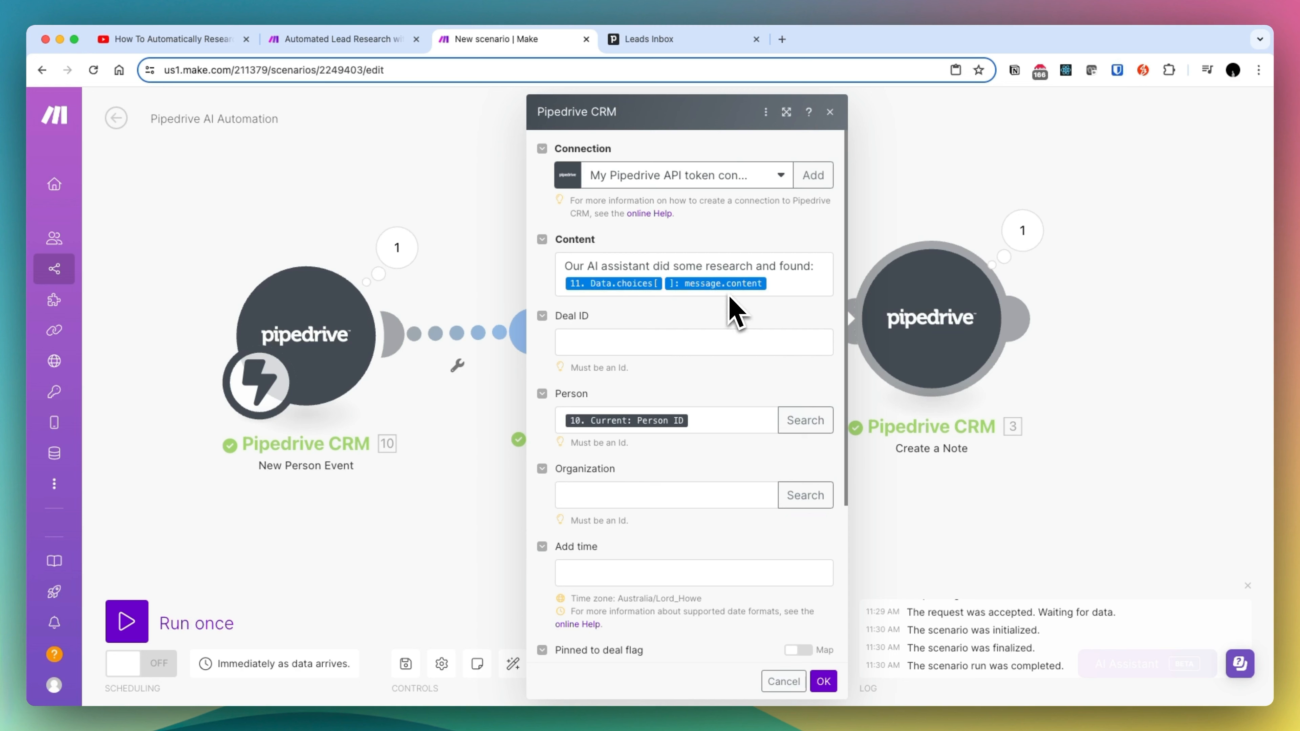
left_click(930, 205)
- In Pipedrive, add and save a lead for a new contact person, entering the contact's full name and work email
left_click(683, 39)
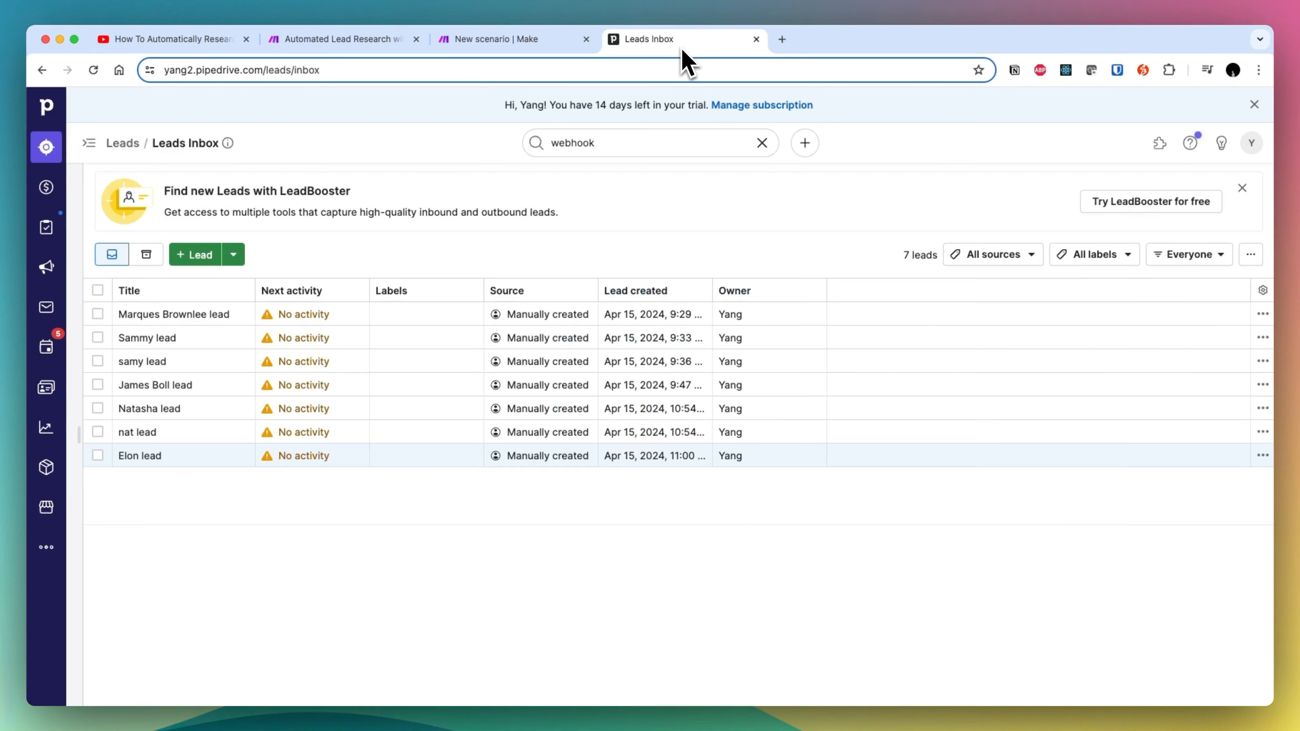
left_click(200, 259)
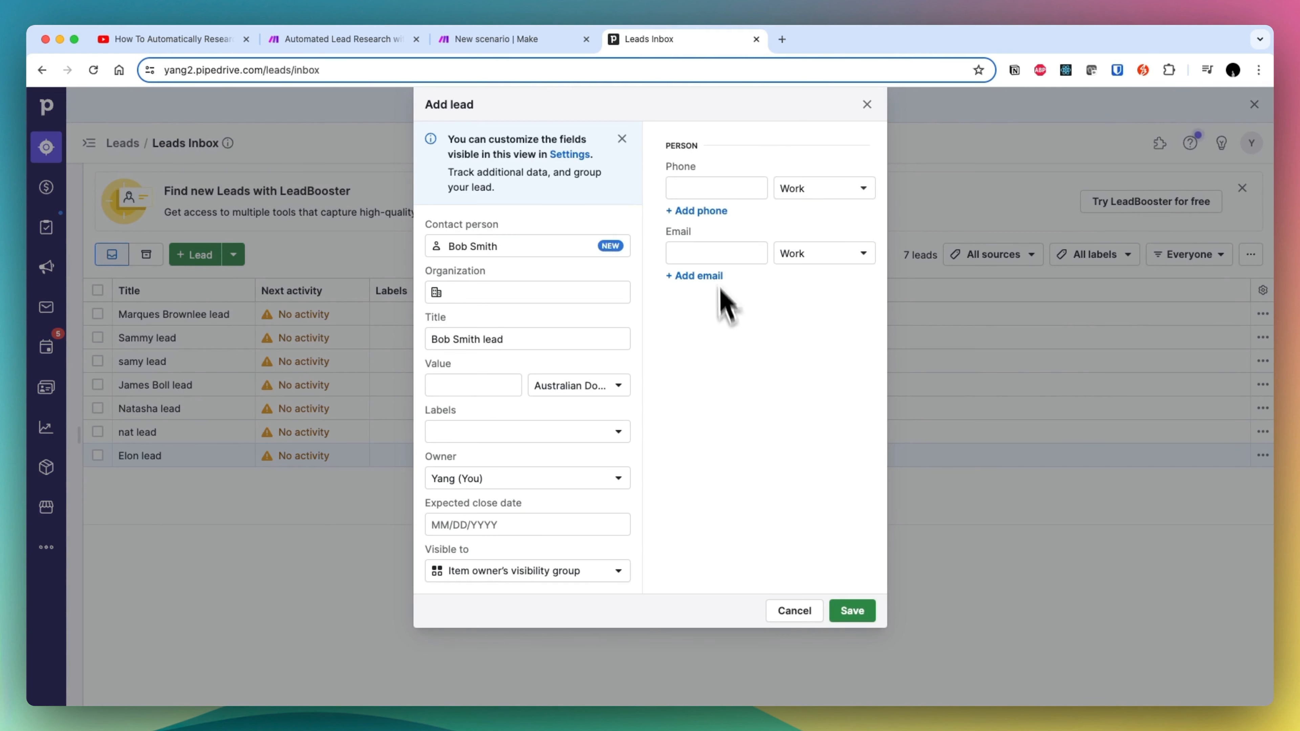
left_click(704, 252)
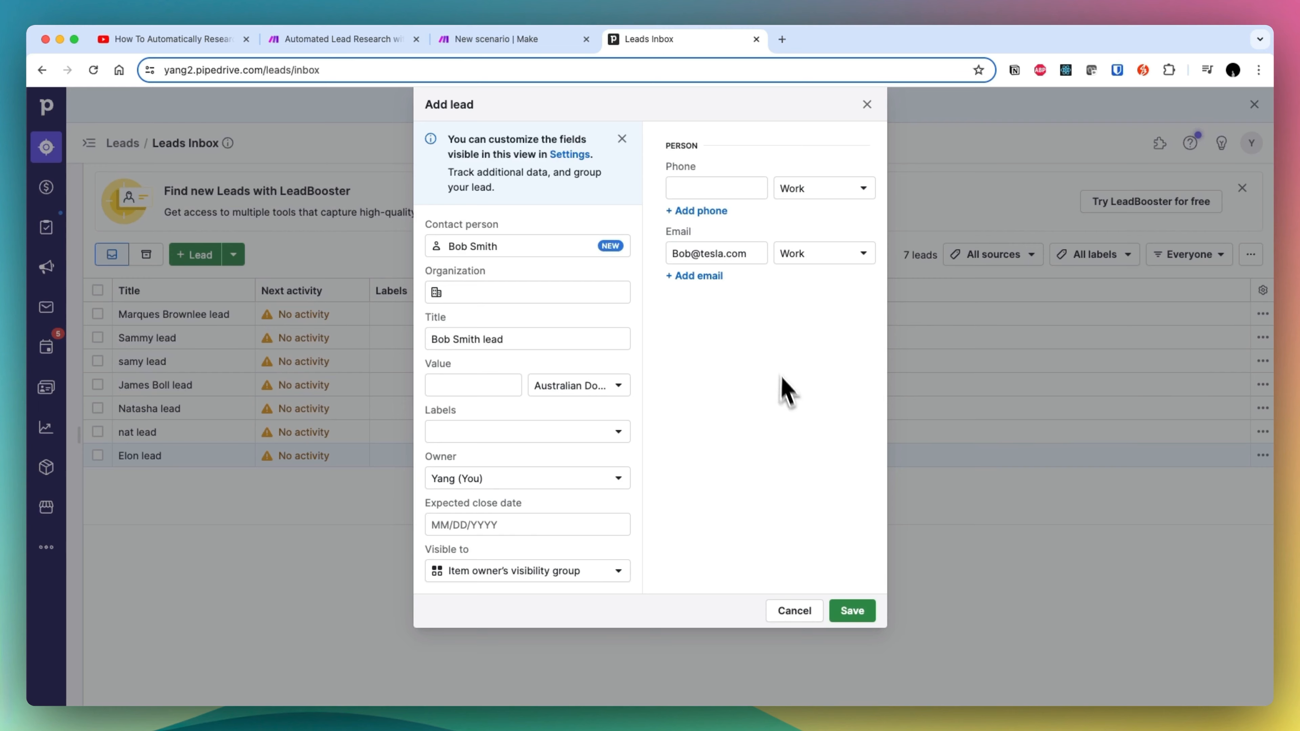
left_click(853, 610)
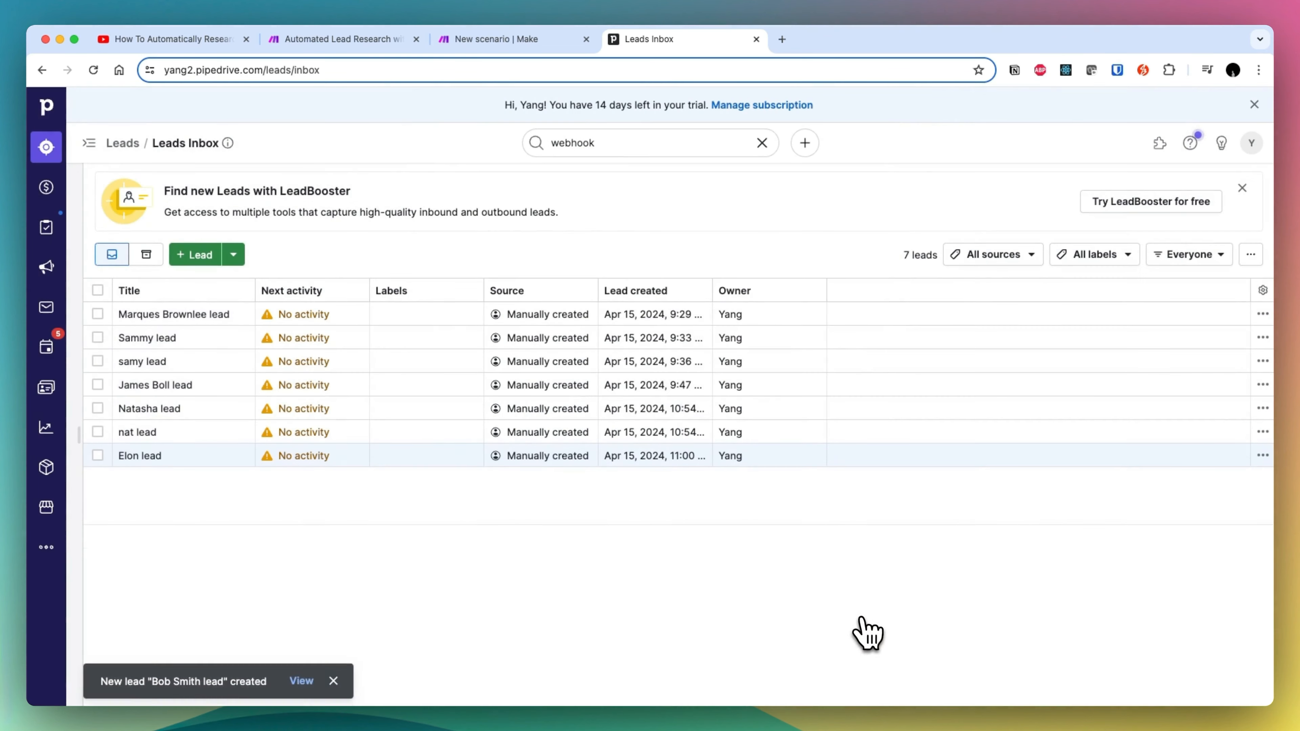
- Open the new lead's contact person page and check the scenario's progress in Make
left_click(132, 315)
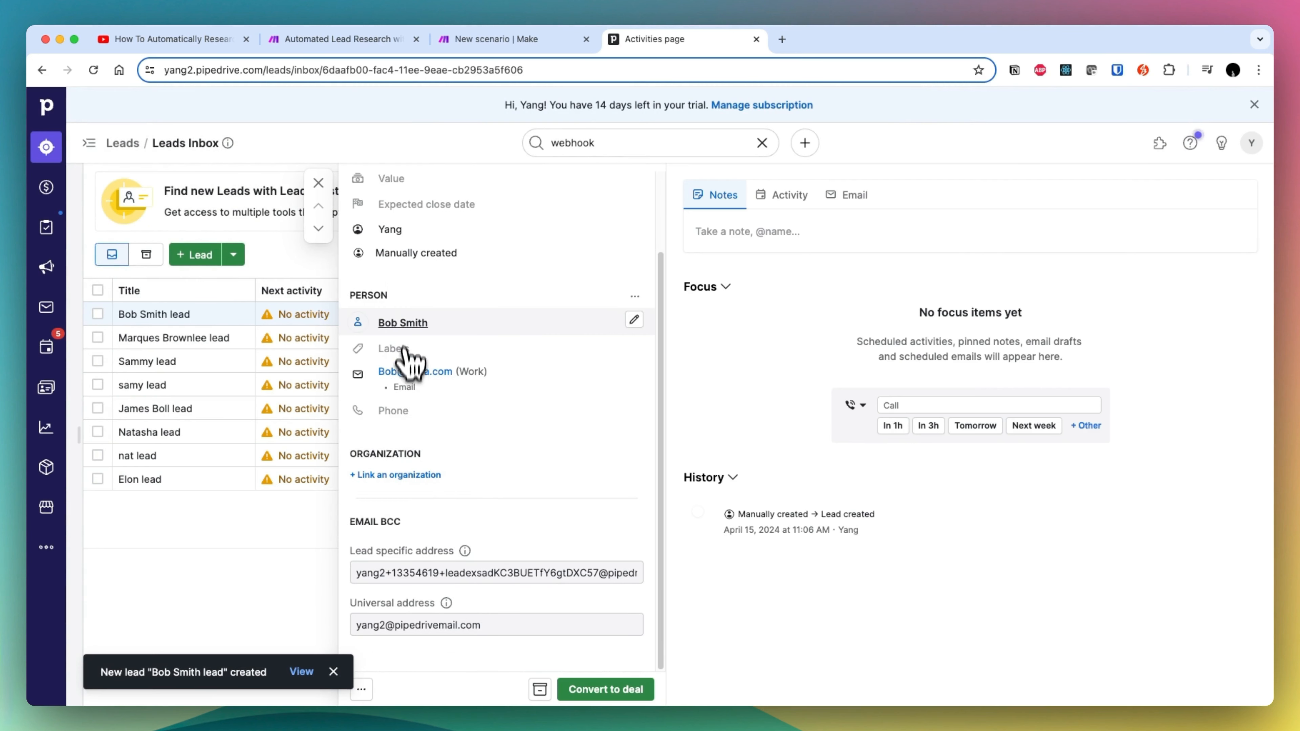
left_click(403, 324)
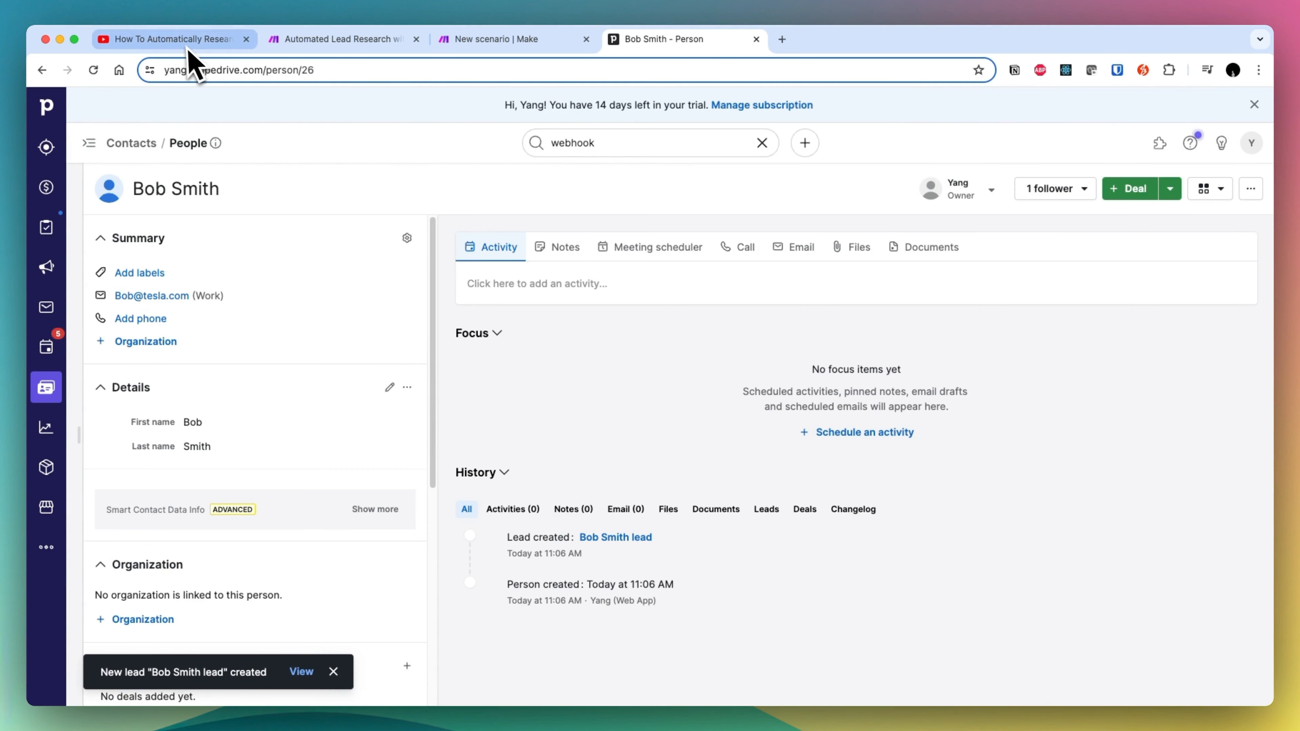
left_click(496, 39)
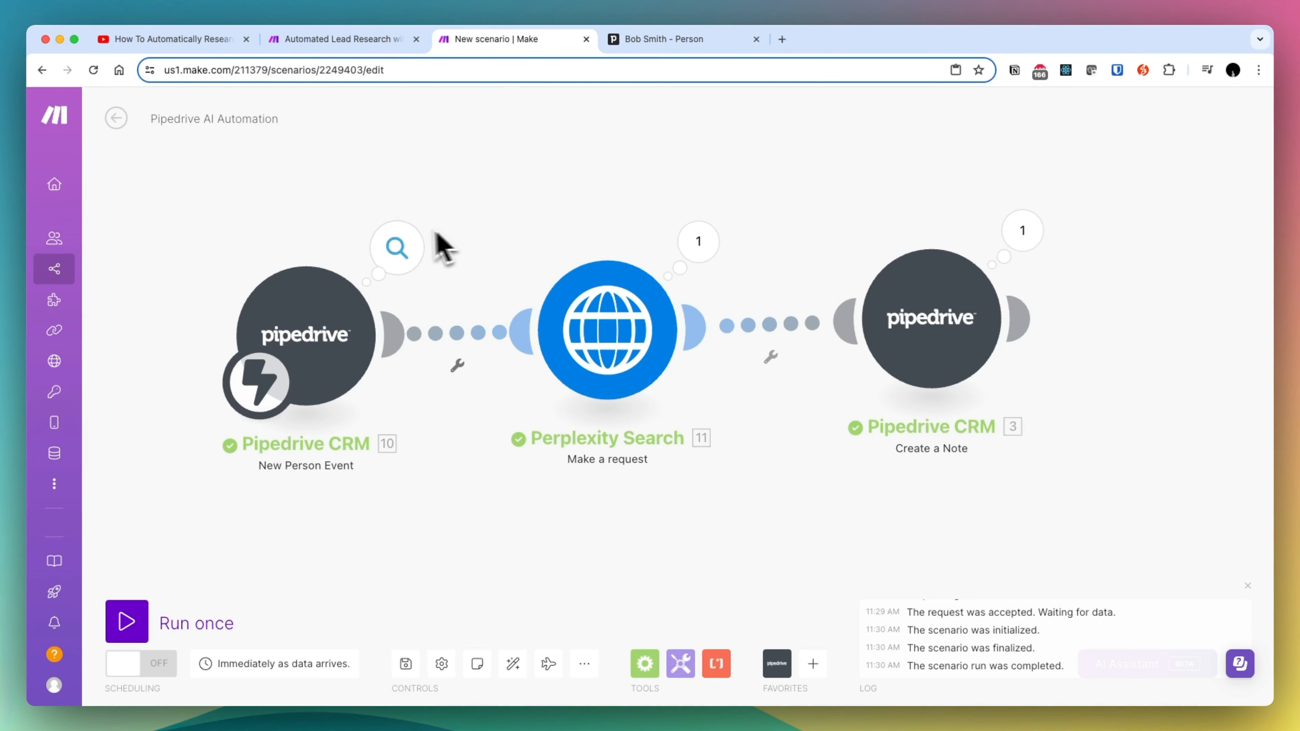
- Return to the contact's page in Pipedrive, expand the AI research note in its history, and read the company summary
key("ctrl+Tab")
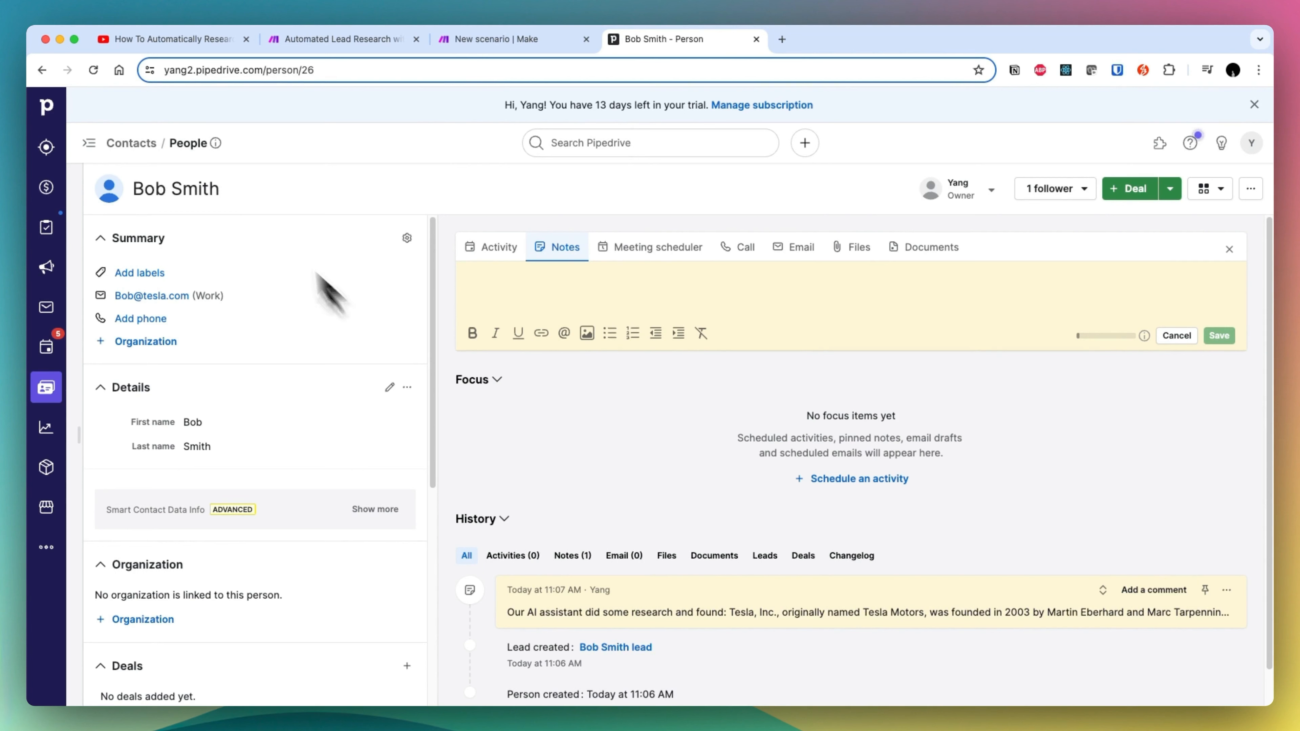
scroll(596, 556, "down", 2)
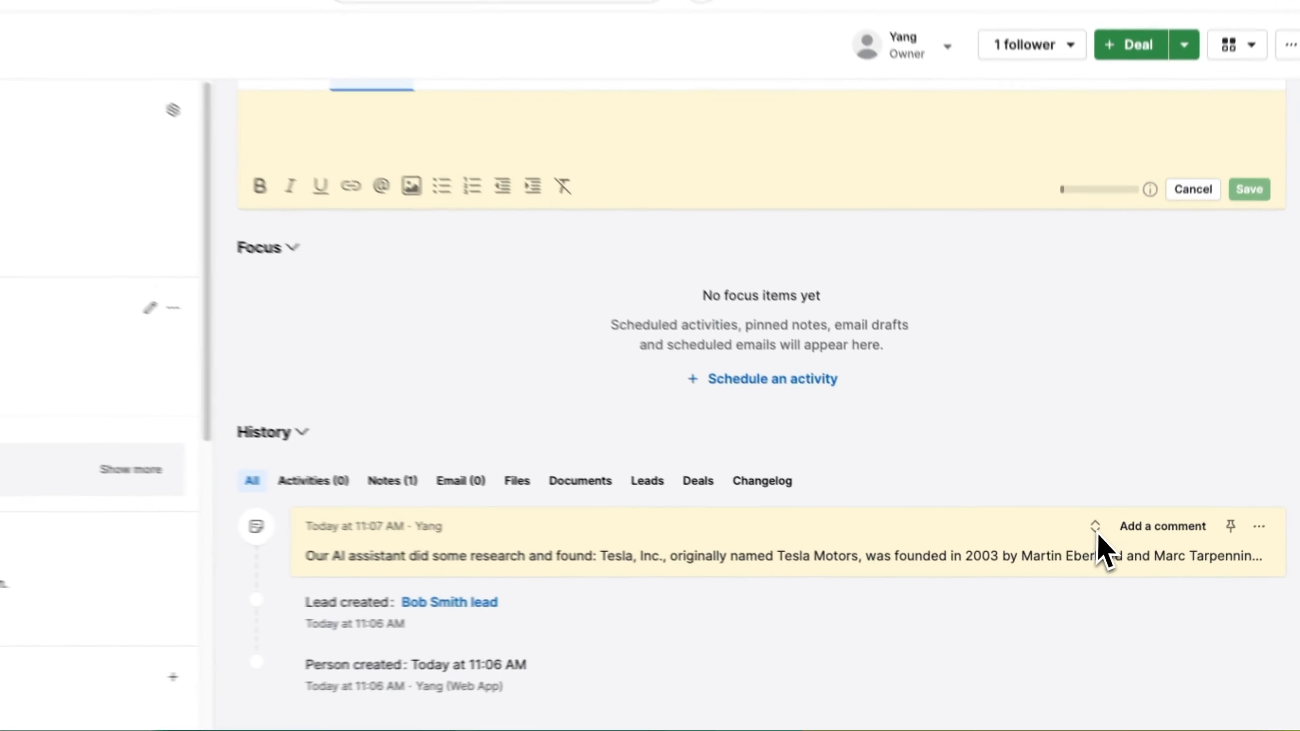
left_click(1102, 552)
scroll(908, 494, "down", 6)
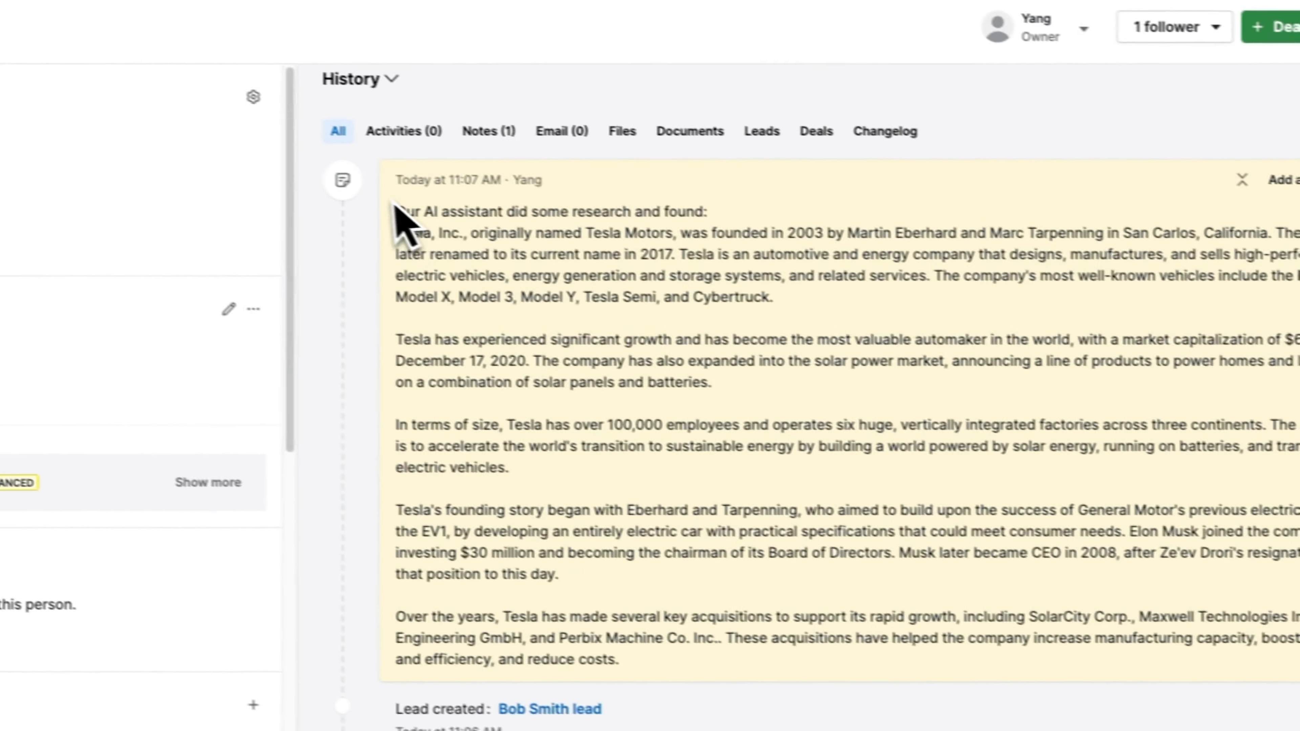
left_click_drag(423, 220, 751, 212)
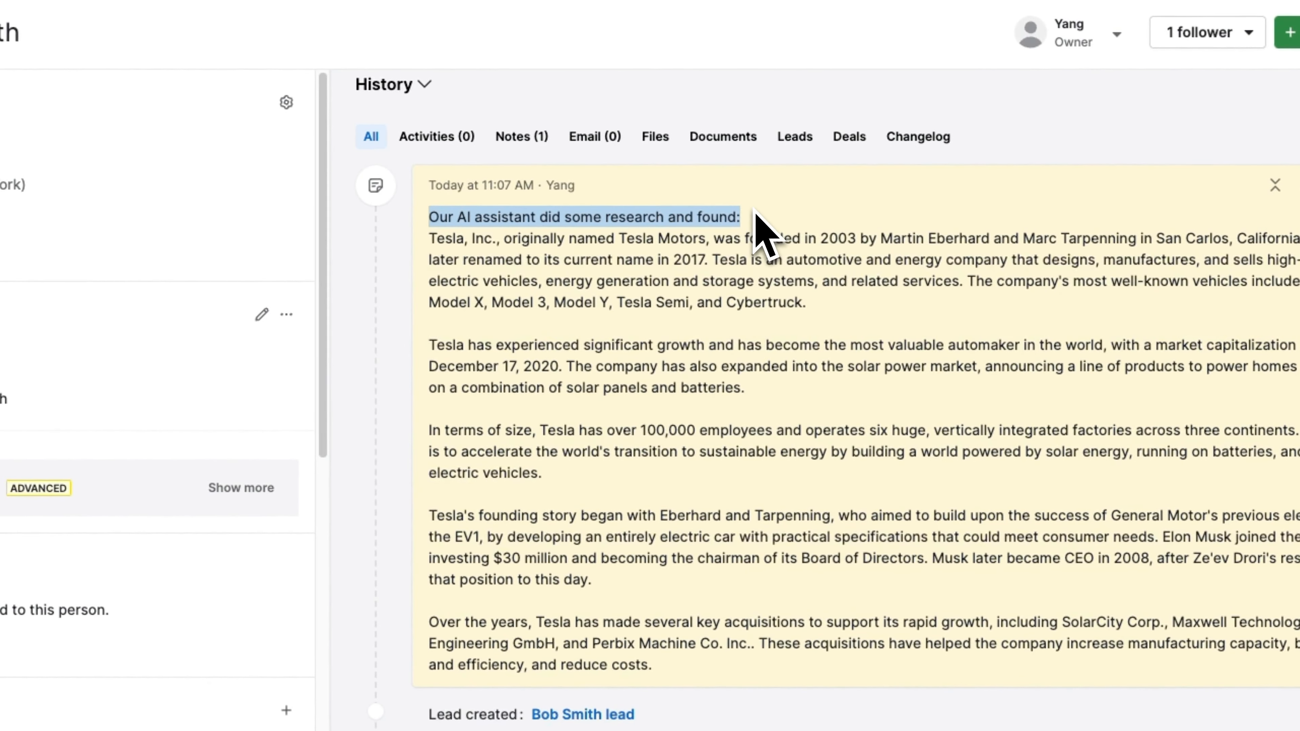
left_click_drag(475, 259, 916, 322)
left_click_drag(535, 344, 873, 666)
left_click(743, 605)
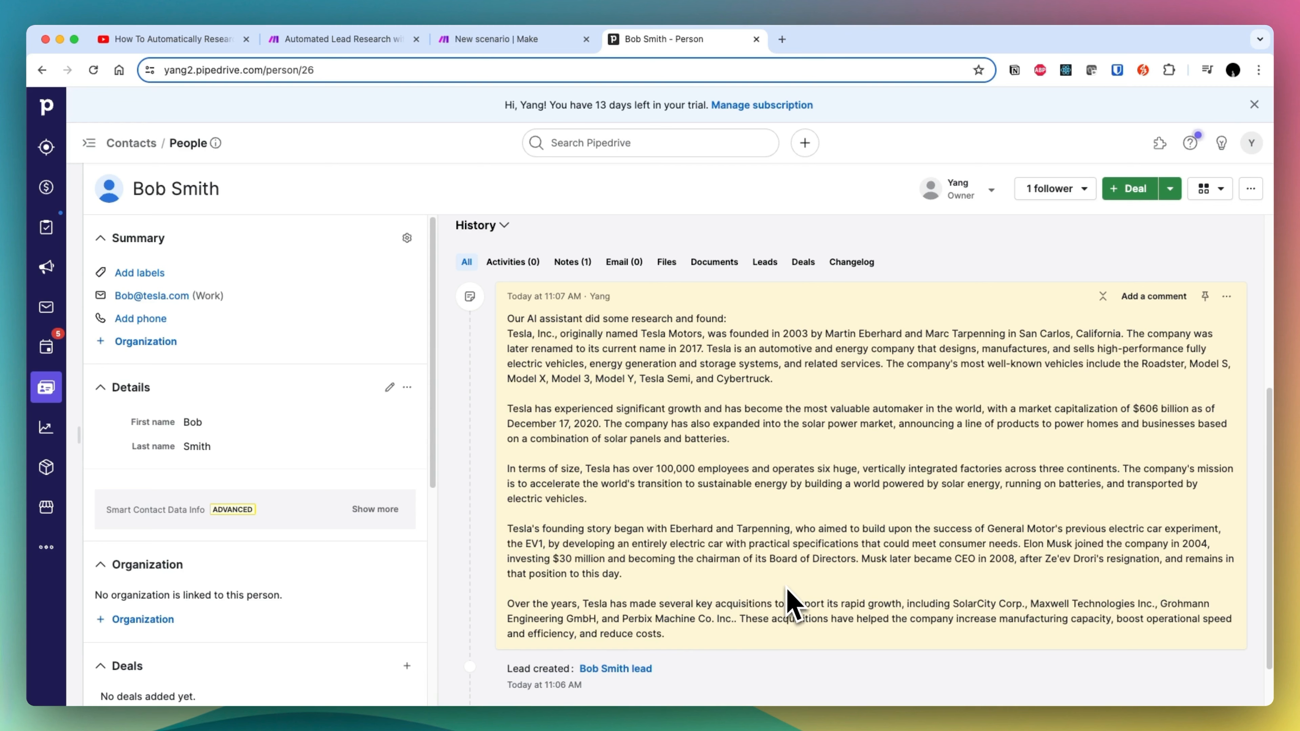
scroll(791, 615, "up", 5)
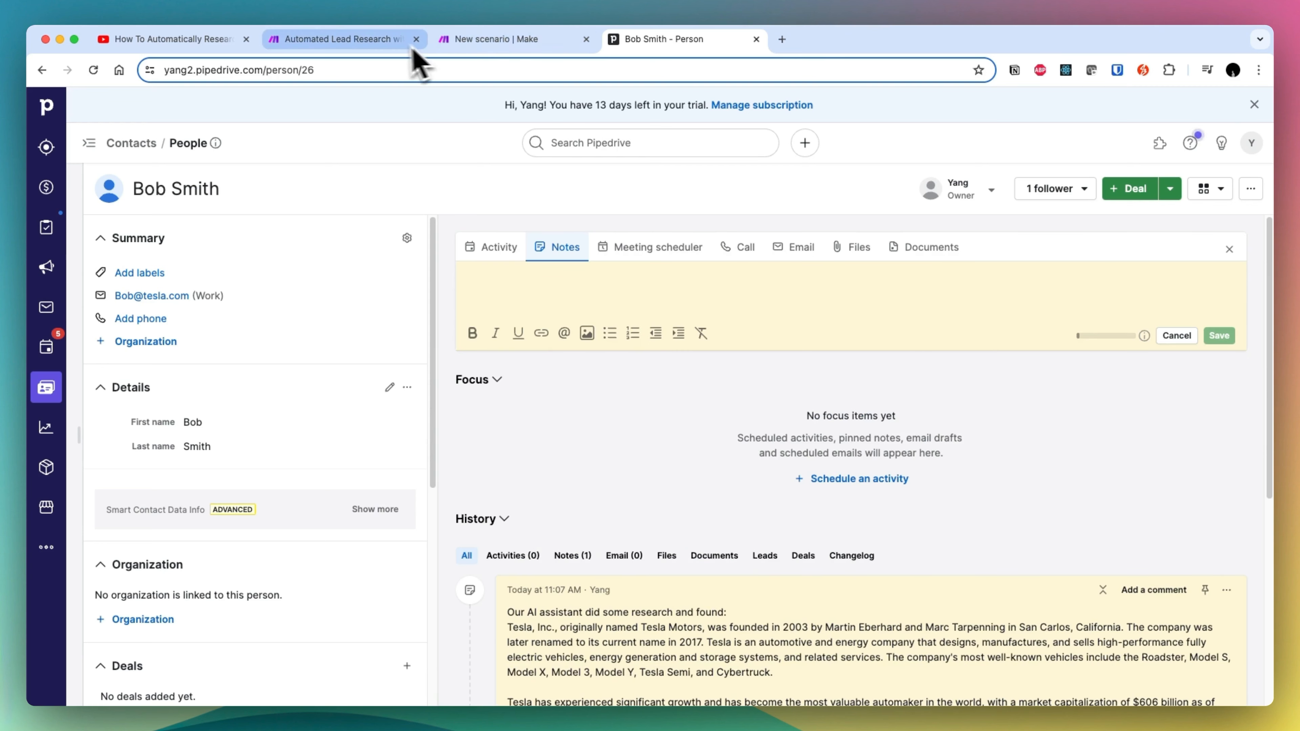
scroll(593, 297, "down", 3)
scroll(594, 307, "down", 3)
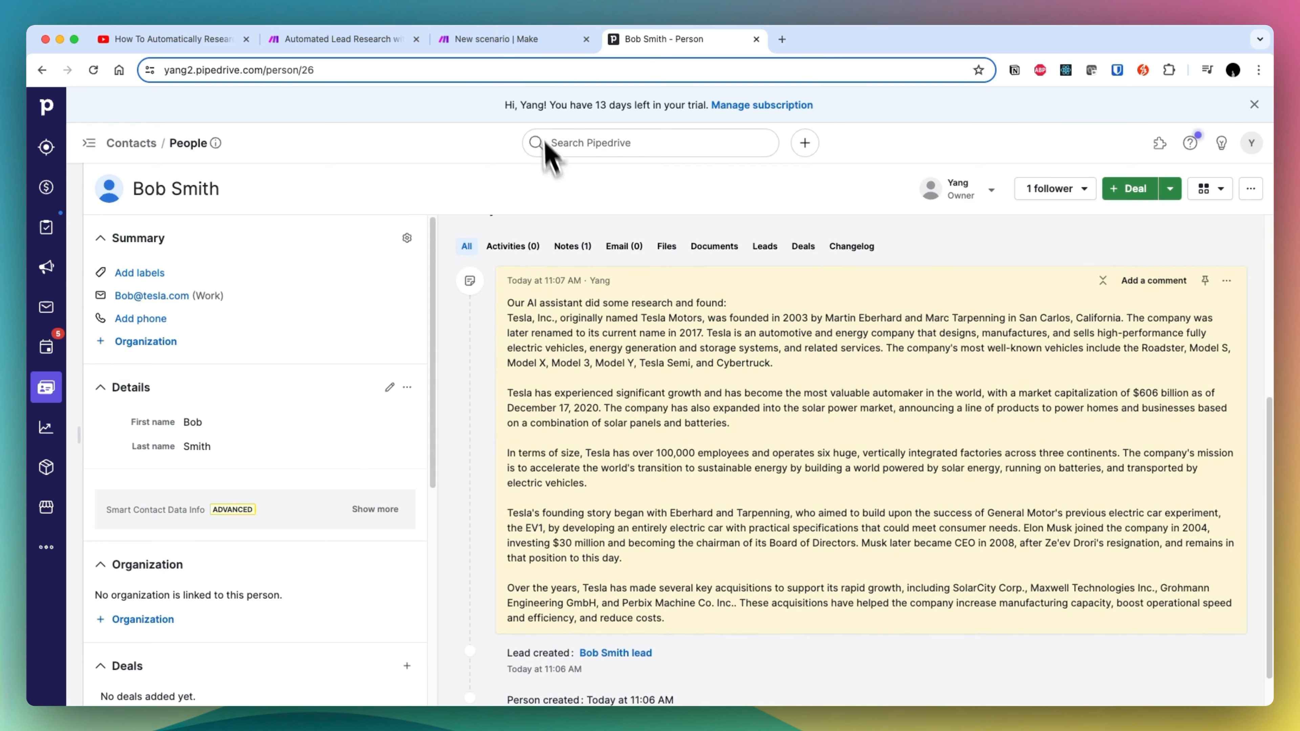
- Switch to the Make scenario and examine the Create a Note module's deal, organization and pinning options
left_click(488, 39)
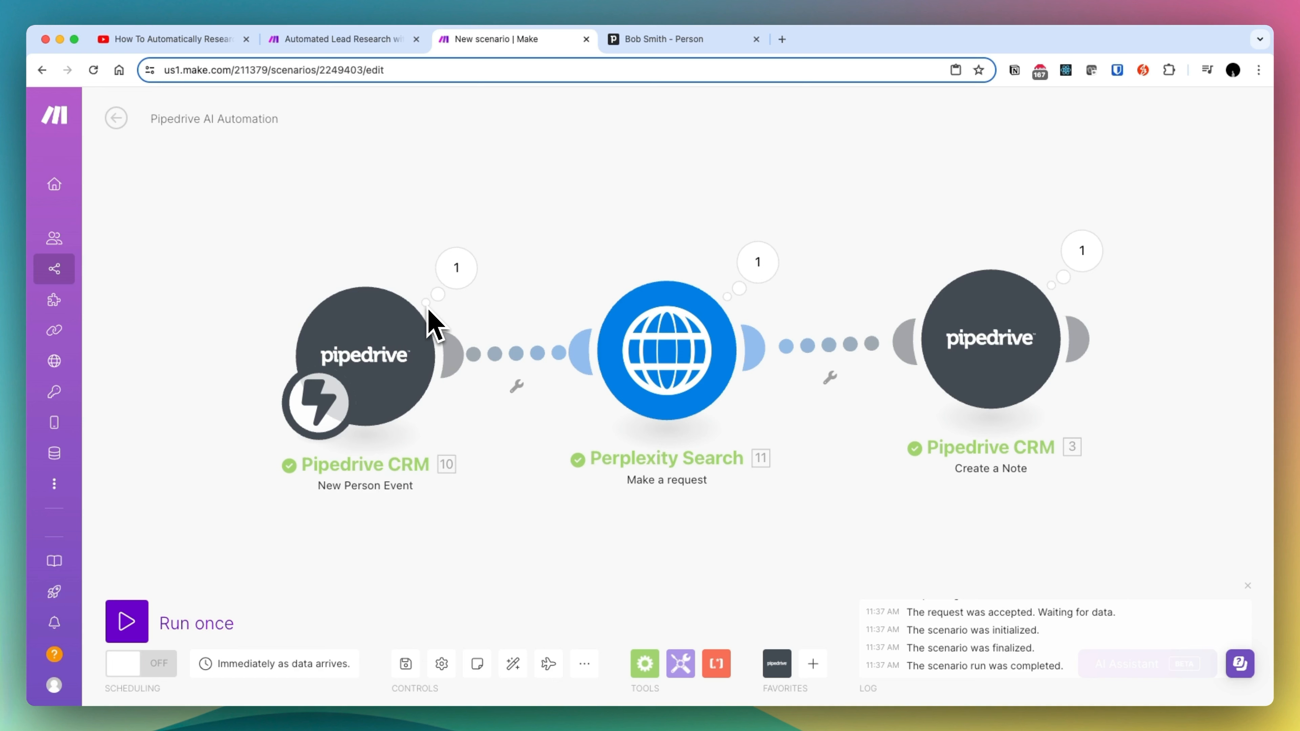
left_click(997, 378)
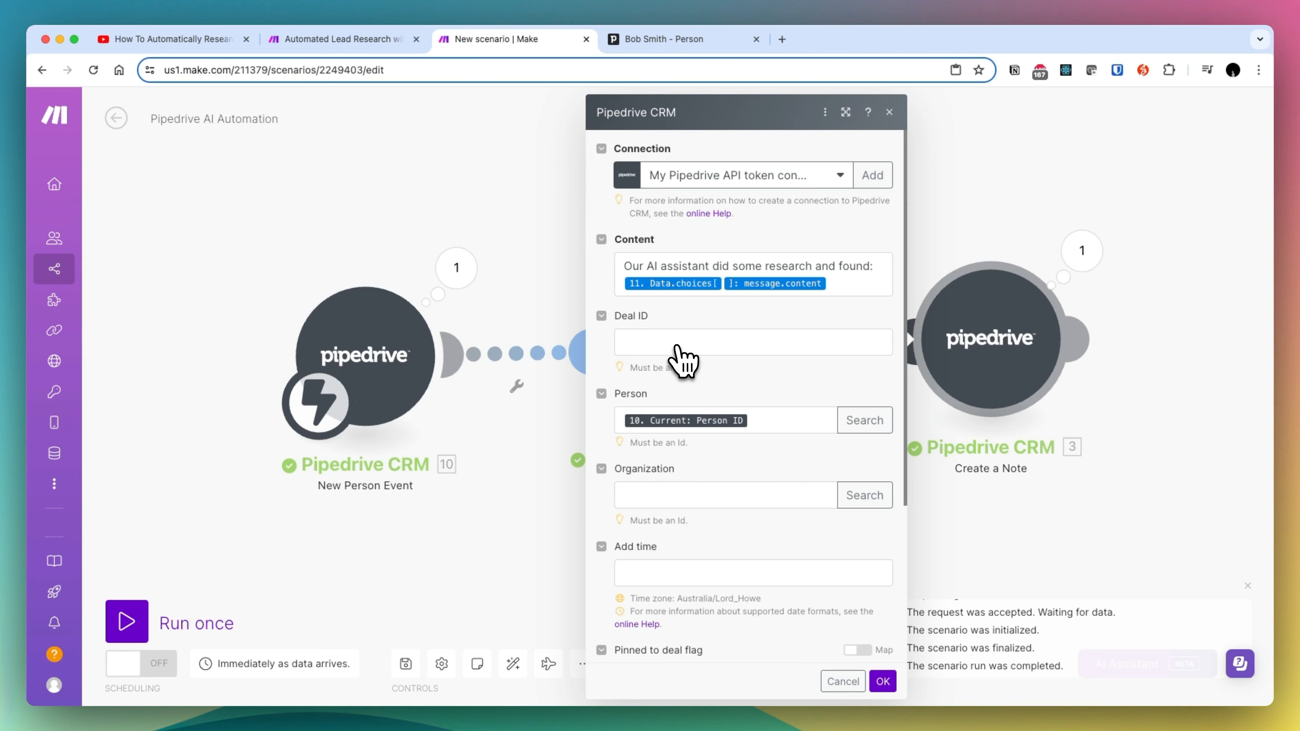
scroll(739, 538, "down", 5)
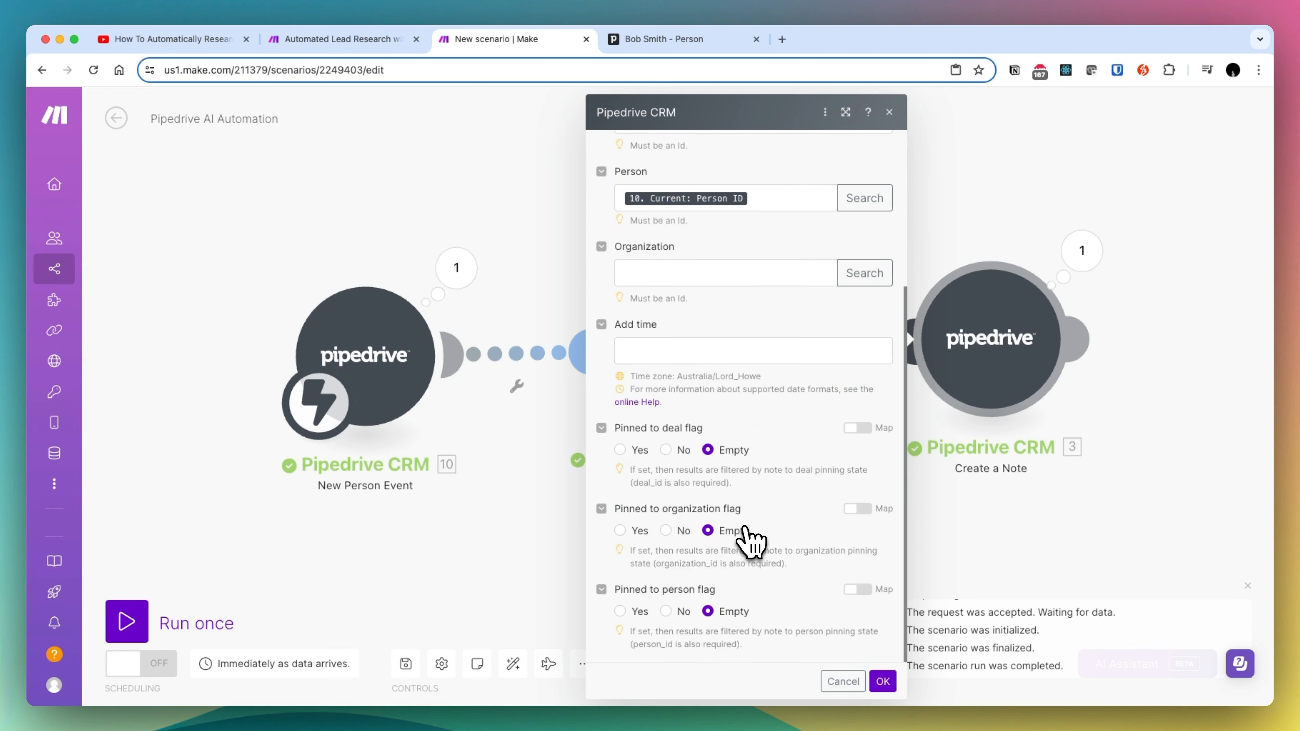
left_click(404, 240)
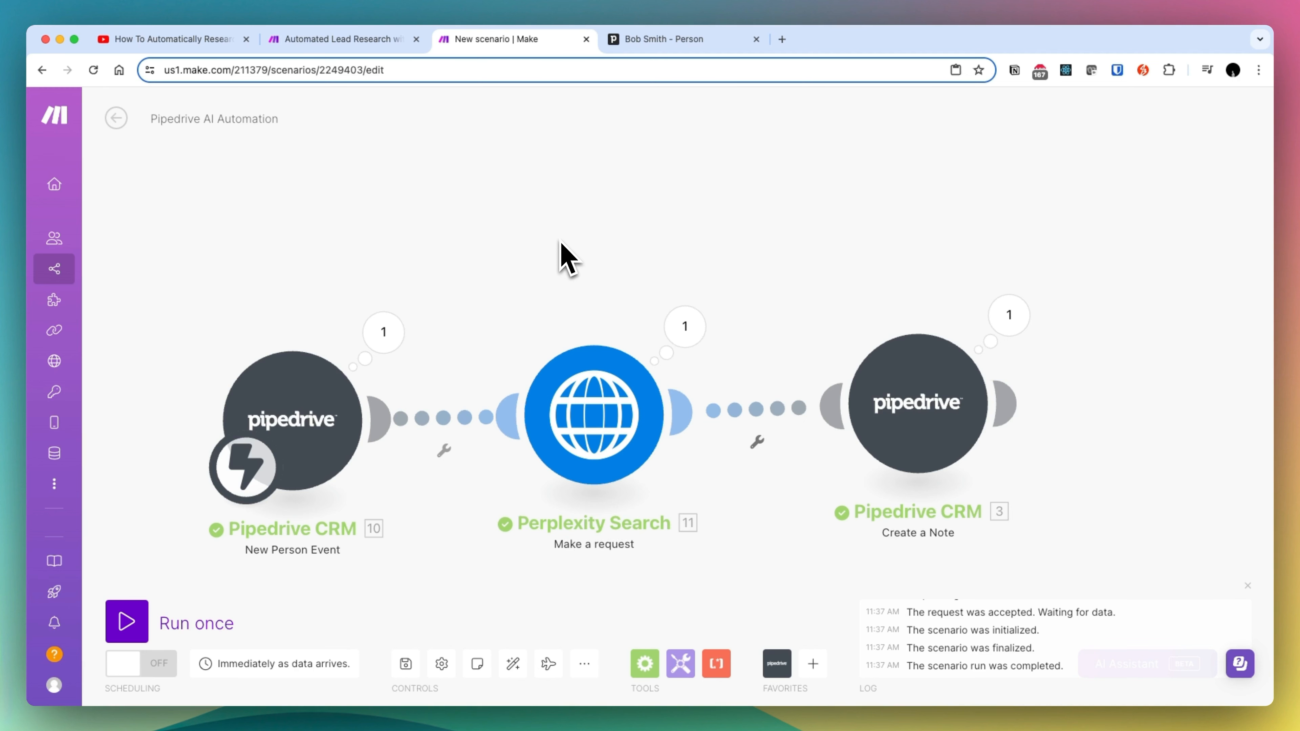
left_click_drag(560, 242, 550, 208)
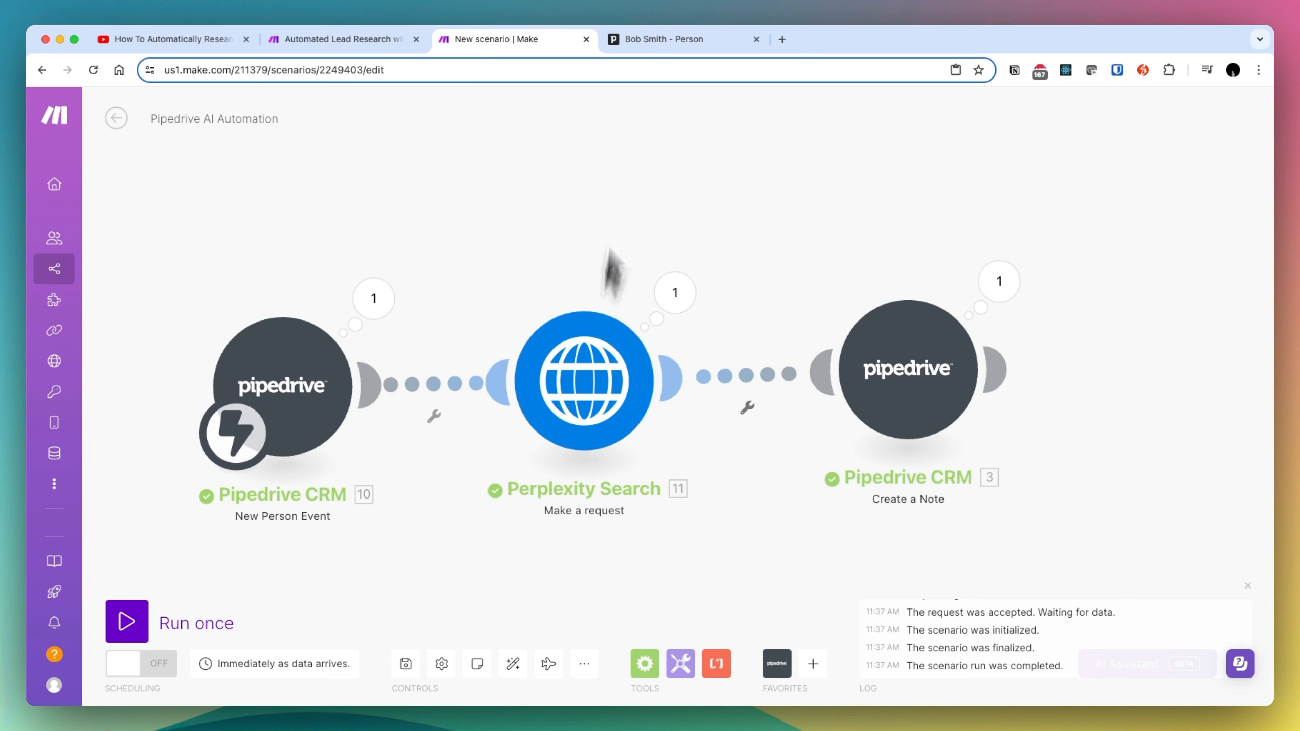
- Open dumplingai.com in a new browser tab and look through the tools it offers
left_click(782, 40)
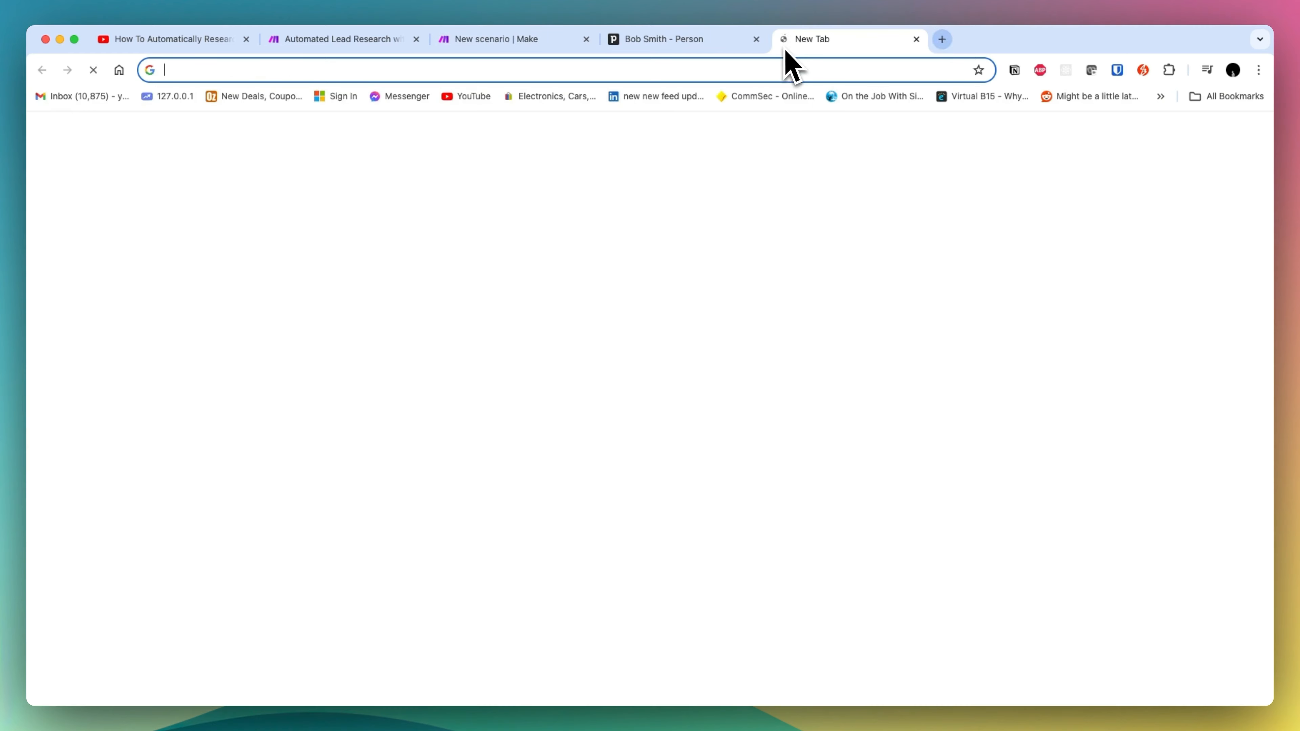
type("dumplingai.com")
key("Return")
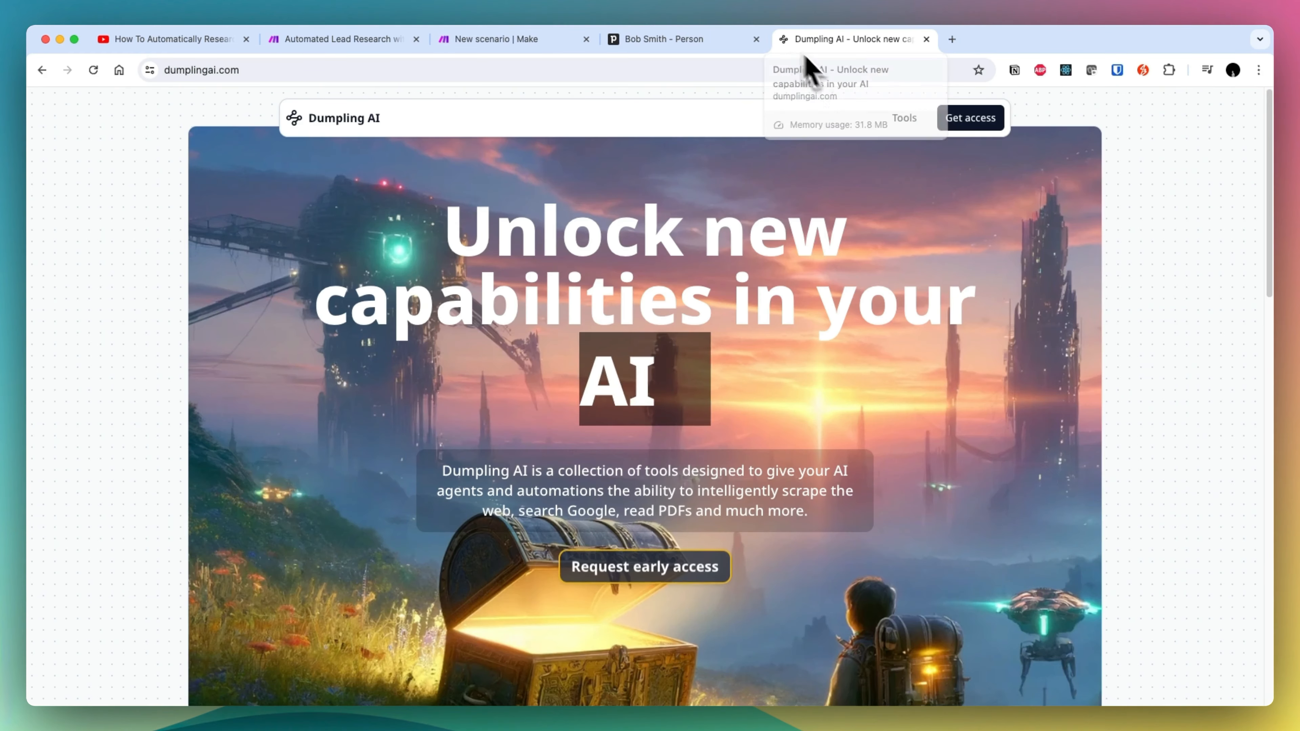
scroll(814, 389, "down", 4)
scroll(816, 430, "down", 6)
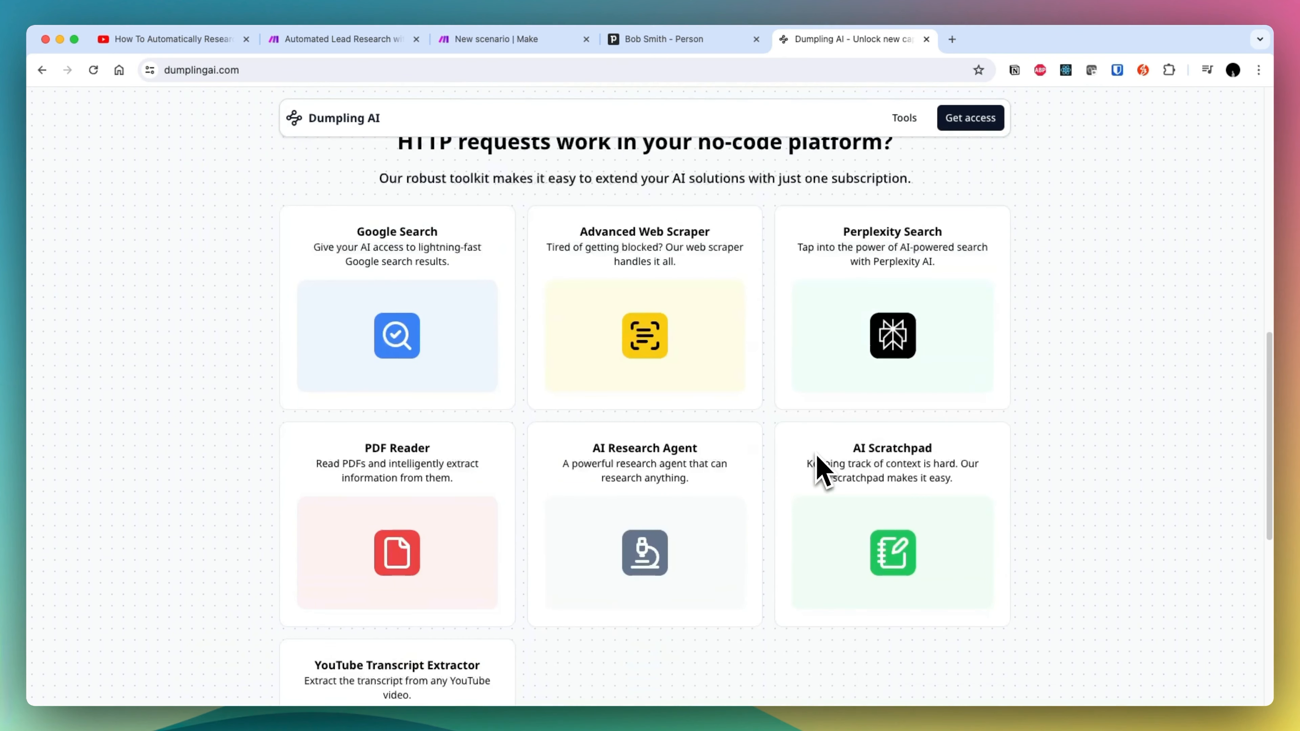
scroll(822, 471, "down", 2)
scroll(778, 474, "down", 4)
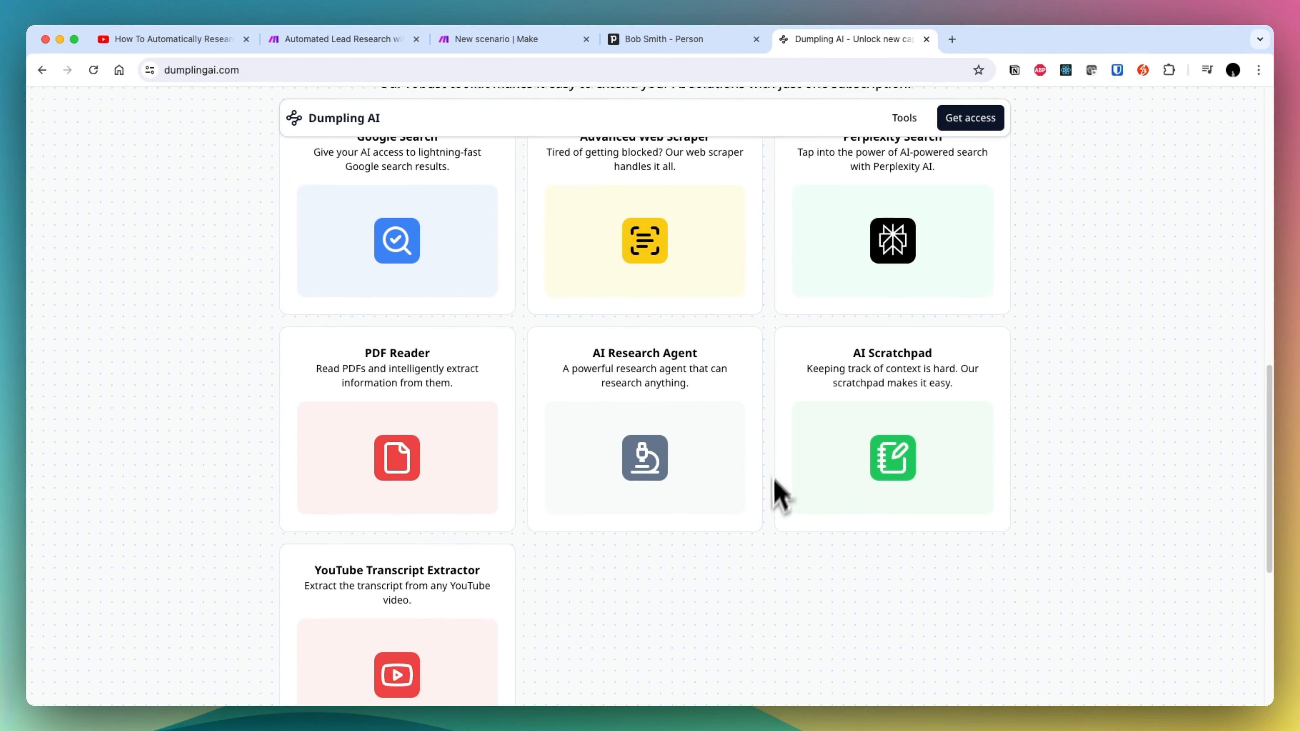